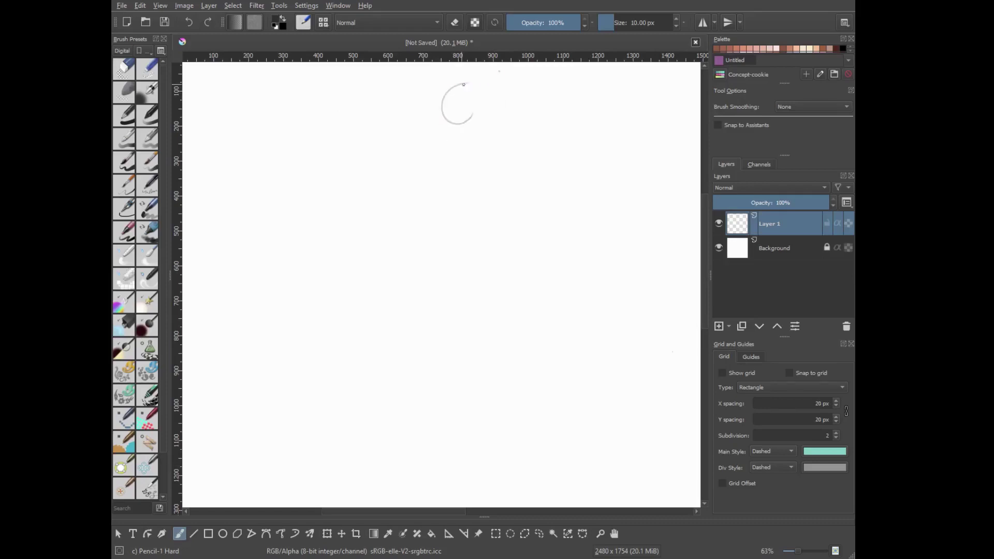
Rough in the head, torso, shoulder and tail curves, undoing the outer torso curve.
key(ctrl+z)
drag(462, 149, 423, 266)
drag(442, 224, 673, 398)
drag(418, 172, 388, 352)
drag(496, 185, 457, 275)
drag(452, 312, 443, 371)
drag(457, 361, 550, 341)
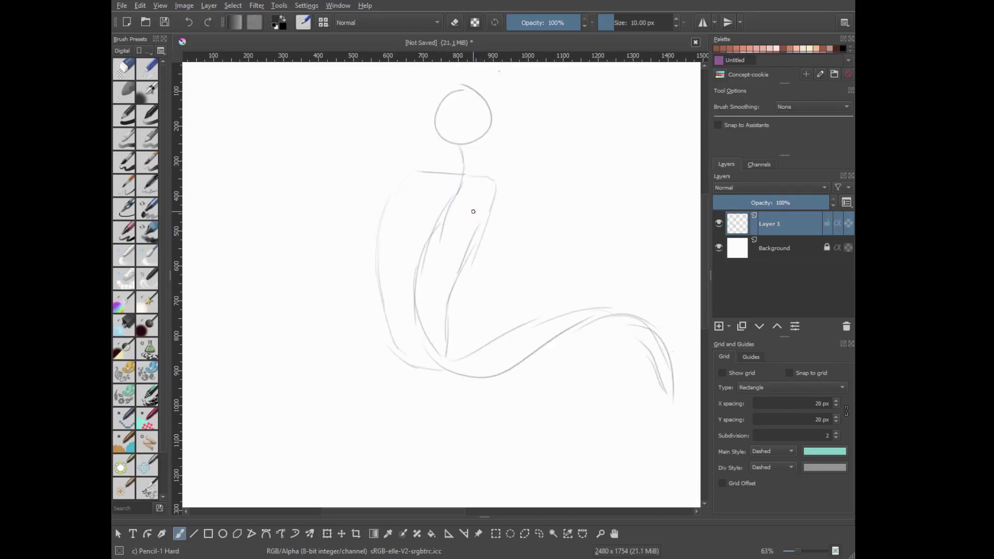
key(ctrl+z)
With the Basic-6 Details pencil, draw a straighter left torso line and crossed arms.
right_click(443, 196)
click(393, 139)
drag(424, 173, 394, 357)
mouse_move(503, 184)
mouse_down()
mouse_move(492, 262)
mouse_move(455, 238)
mouse_up()
key(ctrl+z)
Draw the shoulder line, left torso edges, arm box and a head centre line.
mouse_move(421, 173)
mouse_down()
mouse_move(400, 212)
mouse_move(448, 238)
mouse_up()
drag(390, 228, 437, 267)
drag(407, 181, 384, 217)
mouse_move(442, 233)
mouse_down()
mouse_move(463, 211)
mouse_move(420, 269)
mouse_up()
mouse_move(455, 99)
mouse_down()
mouse_move(448, 145)
mouse_move(491, 121)
mouse_up()
Add head guide lines and neck strokes, then erase stray torso and arm lines.
right_click(467, 87)
mouse_move(463, 85)
mouse_down()
mouse_move(476, 121)
mouse_move(474, 154)
mouse_move(442, 171)
mouse_up()
mouse_move(470, 159)
mouse_down()
mouse_move(469, 173)
mouse_move(403, 179)
mouse_move(389, 220)
mouse_move(478, 250)
mouse_move(456, 282)
mouse_up()
key(e)
drag(438, 228, 461, 212)
Redraw the crossed arms as a box and draw a long ground line across the bottom.
right_click(455, 197)
click(456, 119)
drag(373, 239, 428, 279)
mouse_move(384, 223)
mouse_down()
mouse_move(466, 215)
mouse_move(425, 283)
mouse_up()
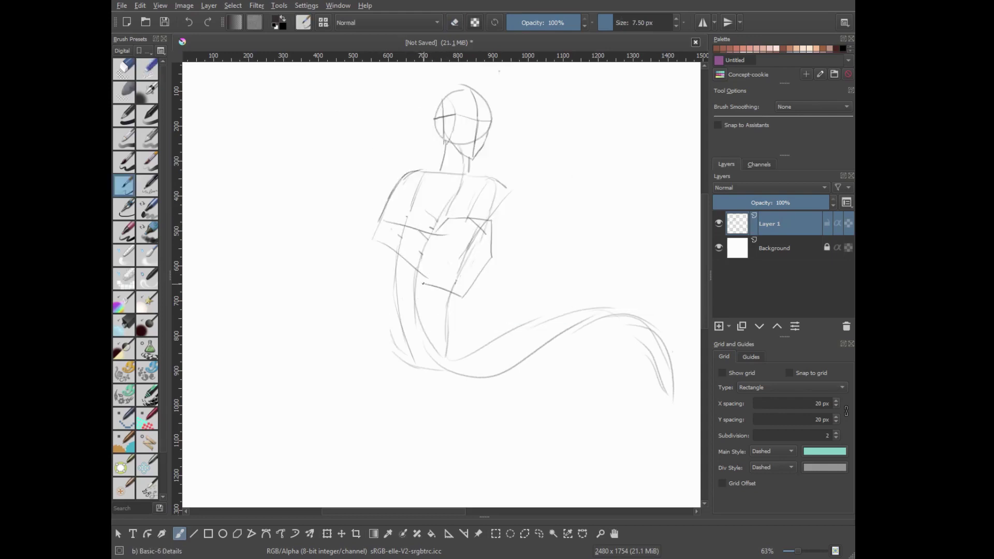
drag(261, 396, 648, 358)
drag(671, 351, 701, 357)
Erase arm lines near the torso, then draw the outstretched right arm and new torso lines.
key(e)
drag(505, 192, 479, 244)
key(e)
drag(489, 178, 577, 196)
drag(482, 199, 590, 228)
mouse_move(446, 236)
mouse_down()
mouse_move(486, 231)
mouse_move(433, 282)
mouse_up()
drag(388, 246, 433, 264)
Erase part of the box outline and draw a large curve down the left side.
key(e)
mouse_move(487, 223)
mouse_down()
mouse_move(457, 301)
mouse_move(430, 280)
mouse_up()
right_click(456, 301)
click(435, 290)
mouse_move(422, 166)
mouse_down()
mouse_move(295, 228)
mouse_move(303, 226)
mouse_up()
drag(394, 355, 286, 303)
key(ctrl+z)
drag(298, 208, 399, 352)
Sweep large hair arcs down the left and right sides of the figure.
right_click(315, 180)
key(ctrl+z)
key(ctrl+z)
key(ctrl+z)
drag(301, 127, 409, 171)
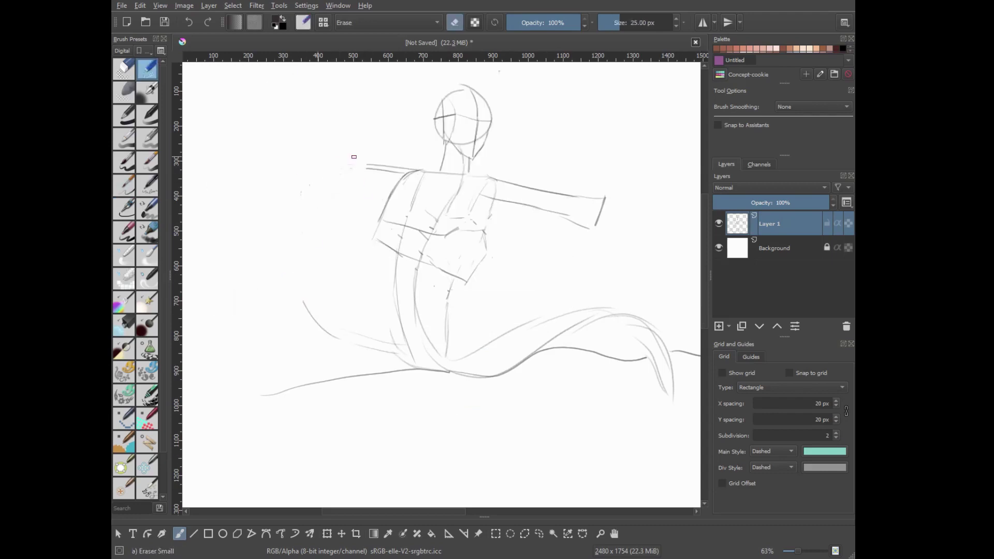
right_click(469, 243)
mouse_move(279, 77)
mouse_down()
mouse_move(240, 124)
mouse_move(231, 259)
mouse_move(409, 363)
mouse_up()
drag(523, 176, 634, 70)
drag(650, 78, 678, 207)
drag(680, 166, 639, 310)
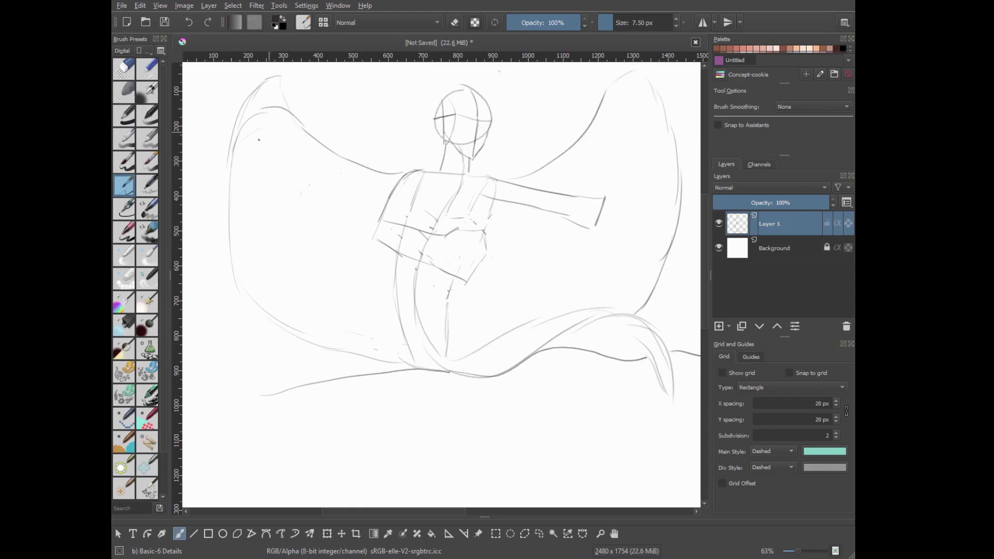
Add more flowing hair arcs on the left with the Basic-6 Details pencil.
right_click(307, 177)
click(307, 104)
right_click(336, 180)
click(337, 252)
drag(308, 127, 228, 218)
drag(305, 124, 223, 231)
drag(238, 171, 265, 331)
Sketch the tail fin at the lower right.
drag(437, 246, 465, 285)
drag(673, 373, 687, 419)
drag(682, 412, 636, 417)
Add a new layer and begin a face line across the head.
key(Insert)
right_click(477, 167)
mouse_move(456, 115)
mouse_down()
mouse_move(484, 120)
mouse_move(475, 119)
mouse_up()
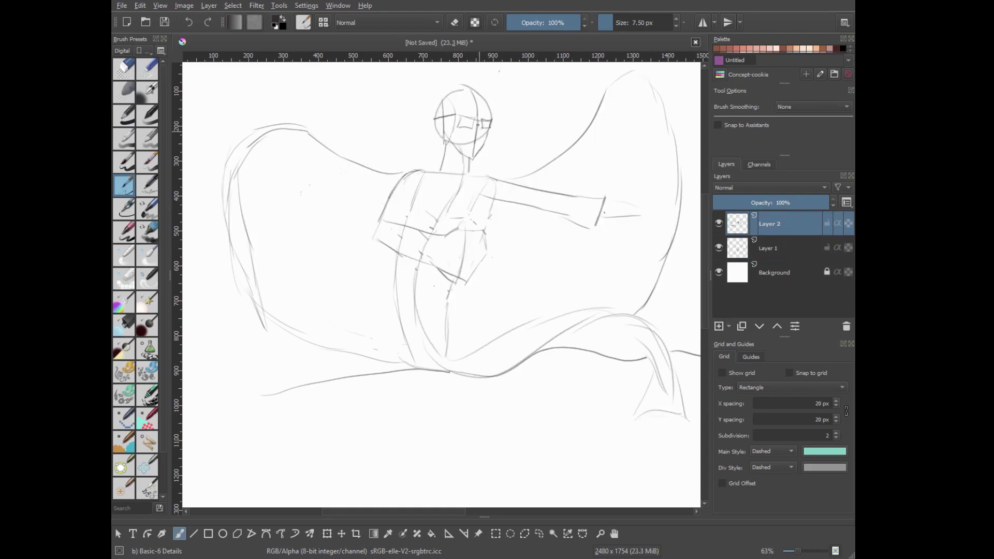
Clean up the face and draw the mouth and chin on Layer 2.
right_click(477, 174)
mouse_move(490, 122)
mouse_down()
mouse_move(465, 121)
mouse_move(474, 116)
mouse_up()
drag(466, 143, 481, 148)
Draw flowing hair strands sweeping left from the head.
drag(412, 88, 455, 83)
drag(419, 162, 359, 213)
drag(455, 83, 374, 97)
drag(492, 136, 486, 156)
drag(452, 75, 357, 89)
drag(375, 96, 320, 112)
drag(326, 147, 337, 150)
Darken the line left of the torso, briefly on Layer 1, then return to Layer 2.
drag(421, 176, 409, 222)
key(Page_Down)
mouse_move(422, 177)
mouse_down()
mouse_move(406, 220)
mouse_move(458, 222)
mouse_up()
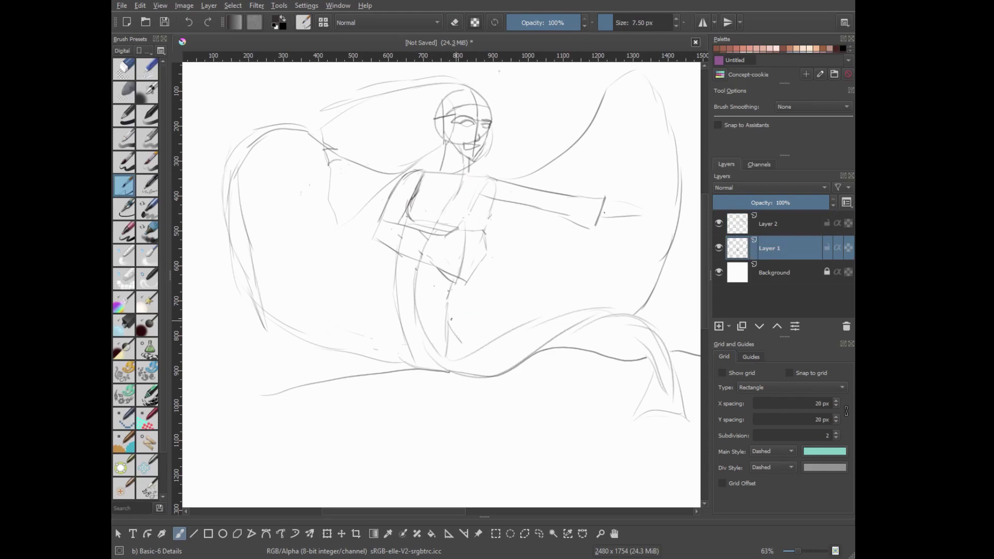
click(777, 224)
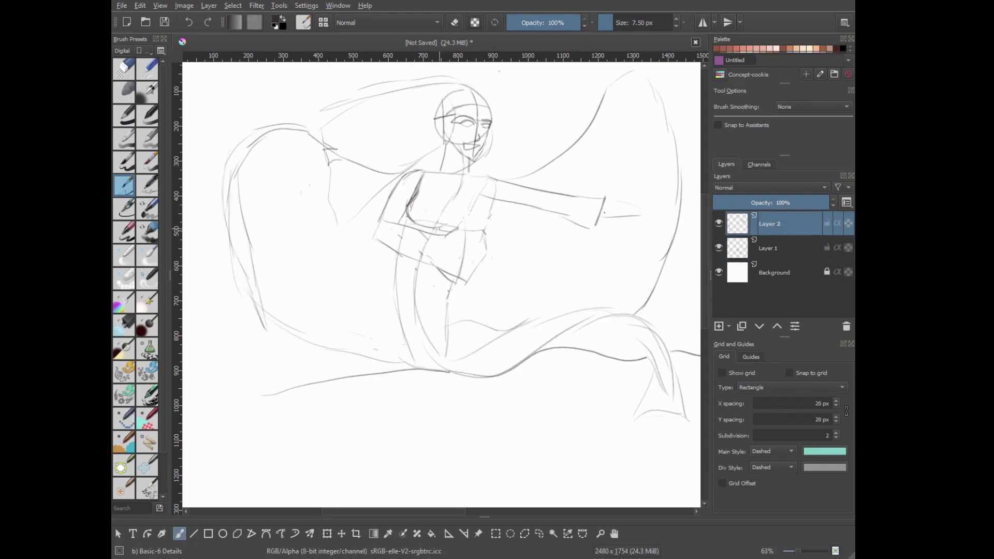
Draw cleaner arm lines on Layer 2 and hide the rough Layer 1.
drag(396, 187, 438, 269)
mouse_move(390, 223)
mouse_down()
mouse_move(445, 230)
mouse_move(398, 226)
mouse_up()
click(719, 248)
click(147, 68)
right_click(425, 164)
click(405, 212)
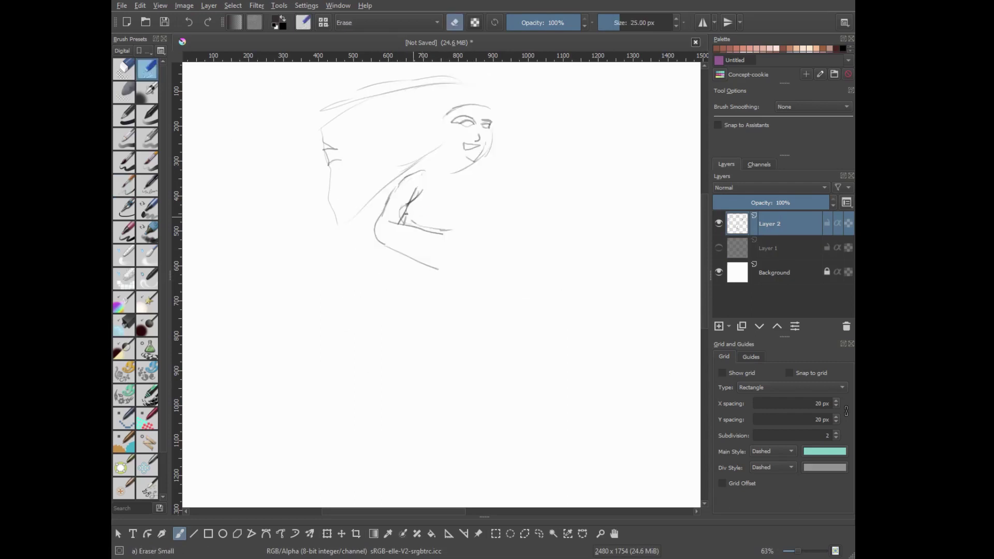
Draw the neck, shoulder and both edges of the outstretched arm.
drag(444, 155, 441, 174)
drag(439, 170, 410, 174)
mouse_move(468, 162)
mouse_down()
mouse_move(469, 178)
mouse_move(599, 199)
mouse_up()
drag(486, 196, 585, 224)
Darken the lower body and refine the upper tail line and tail fin edges.
mouse_move(400, 255)
mouse_down()
mouse_move(412, 357)
mouse_move(437, 345)
mouse_up()
drag(448, 325, 436, 340)
drag(505, 332, 609, 309)
drag(647, 348, 669, 426)
drag(673, 359, 668, 428)
drag(653, 374, 697, 436)
drag(674, 370, 700, 404)
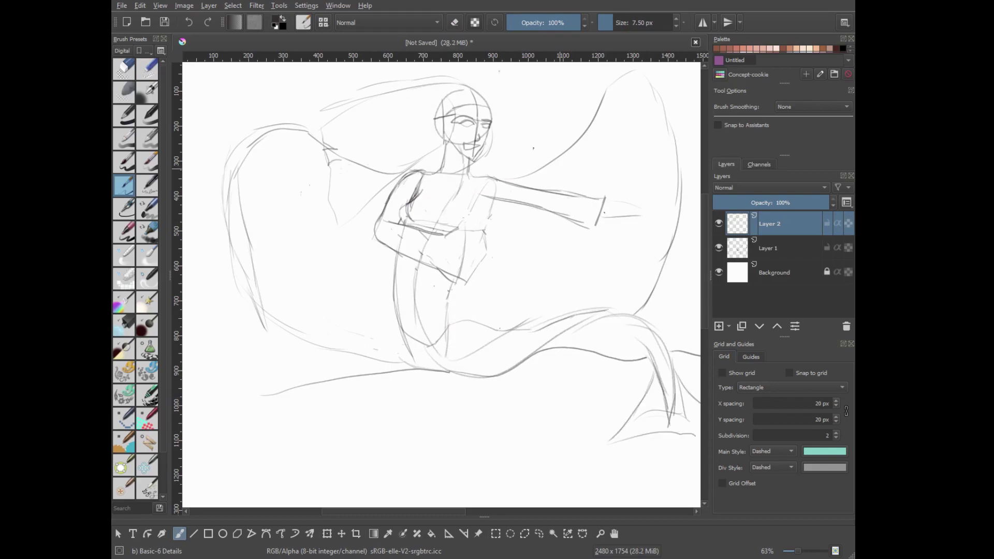
Hide Layer 1 and draw the chest line with the Basic-6 Details pencil.
click(147, 69)
click(719, 248)
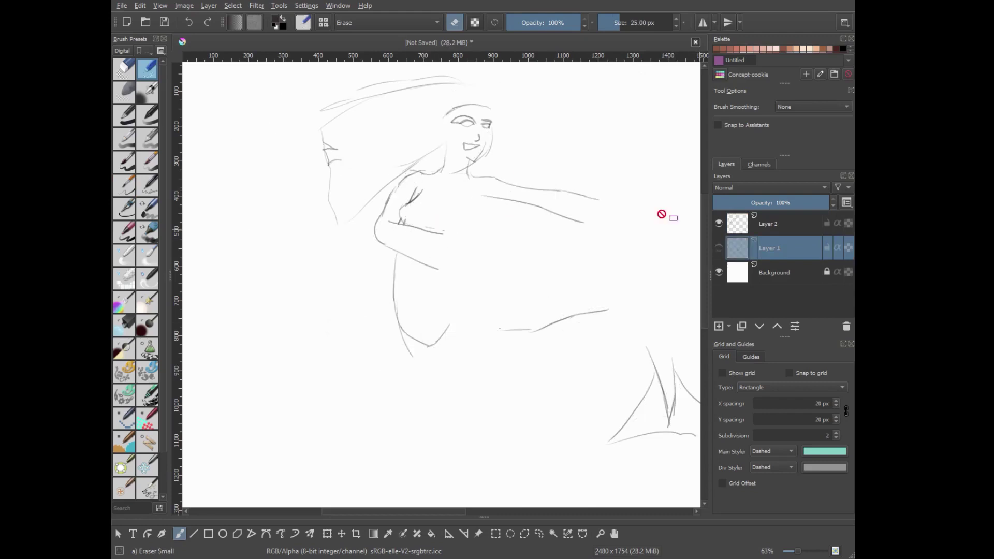
right_click(662, 214)
click(554, 227)
drag(422, 188, 399, 224)
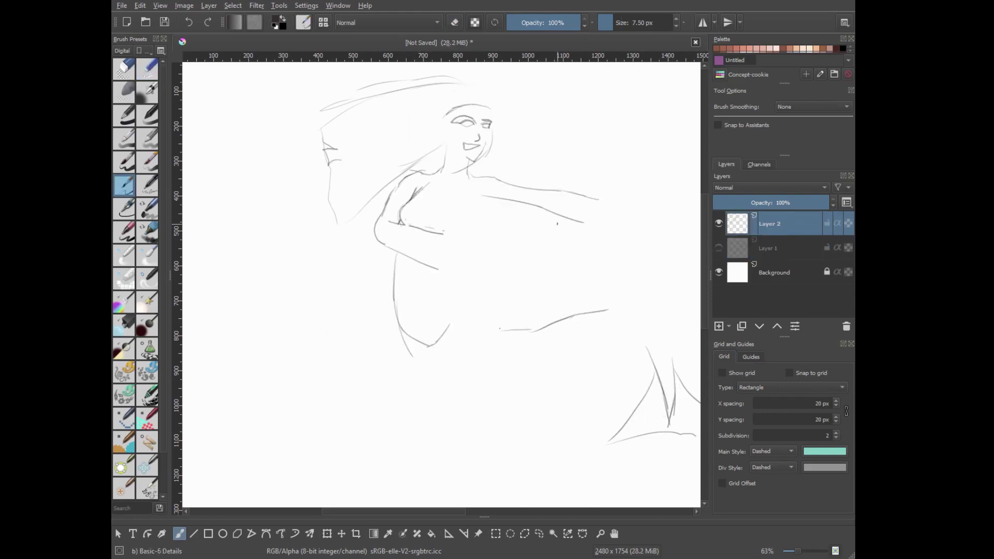
Toggle Layer 1 to compare, redraw the upper tail edge and rock line, then hide Layer 1.
click(718, 248)
click(719, 248)
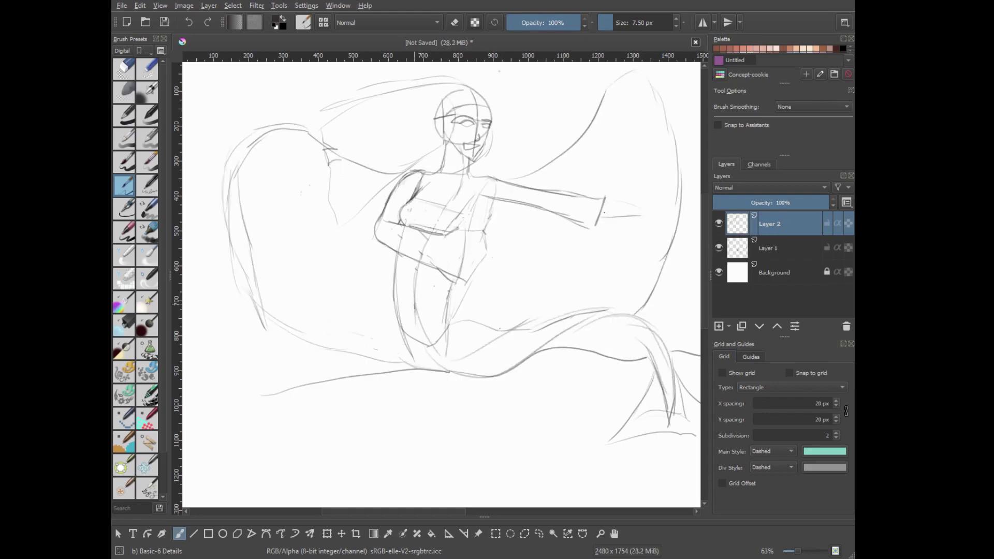
click(719, 248)
click(719, 248)
drag(500, 332, 638, 310)
click(719, 248)
mouse_move(426, 372)
mouse_down()
mouse_move(544, 350)
mouse_move(701, 348)
mouse_move(256, 396)
mouse_up()
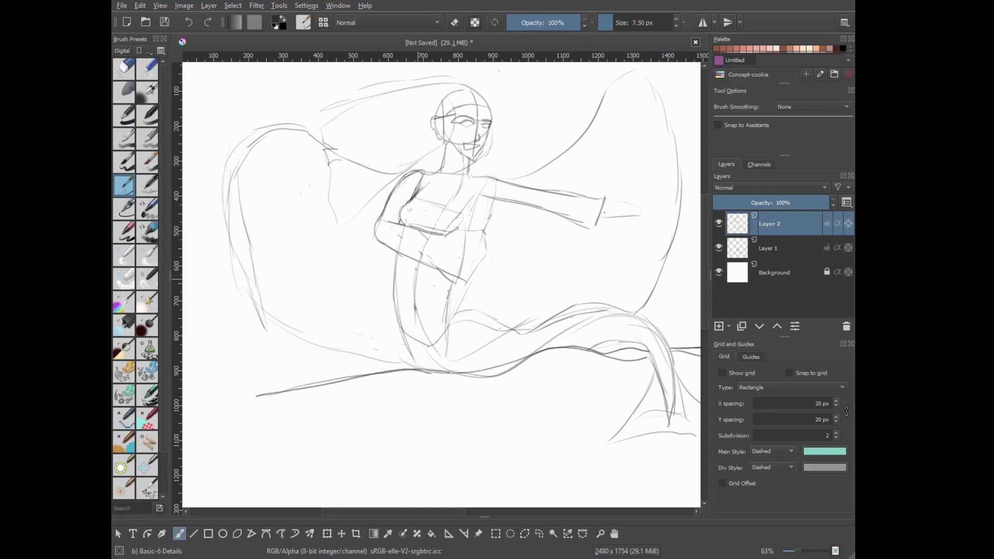
click(719, 248)
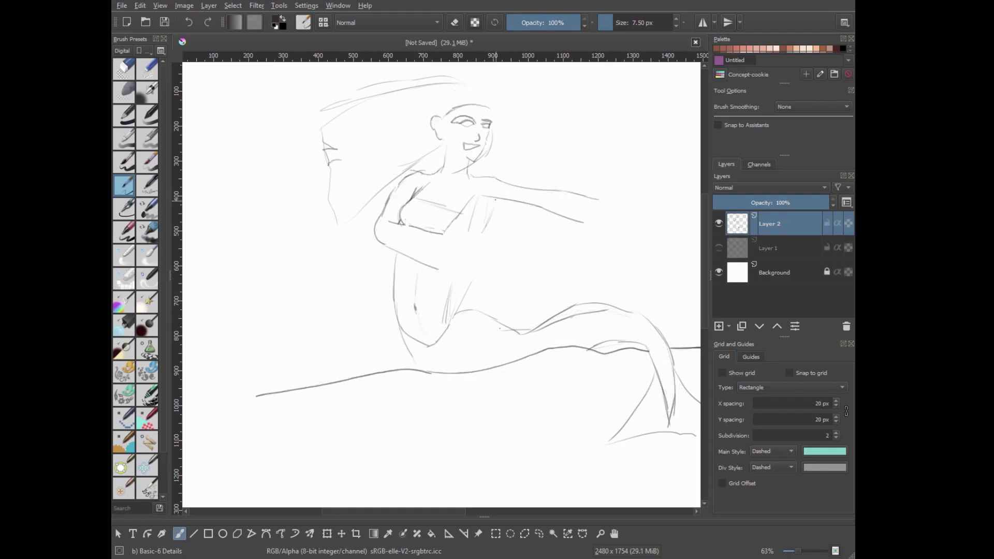
Try strokes for the right side of the torso and bust, undoing them.
drag(475, 198, 450, 311)
key(ctrl+z)
mouse_move(472, 207)
mouse_down()
mouse_move(458, 231)
mouse_move(468, 222)
mouse_move(466, 242)
mouse_move(440, 262)
mouse_move(468, 269)
mouse_up()
key(ctrl+z)
key(ctrl+z)
key(ctrl+z)
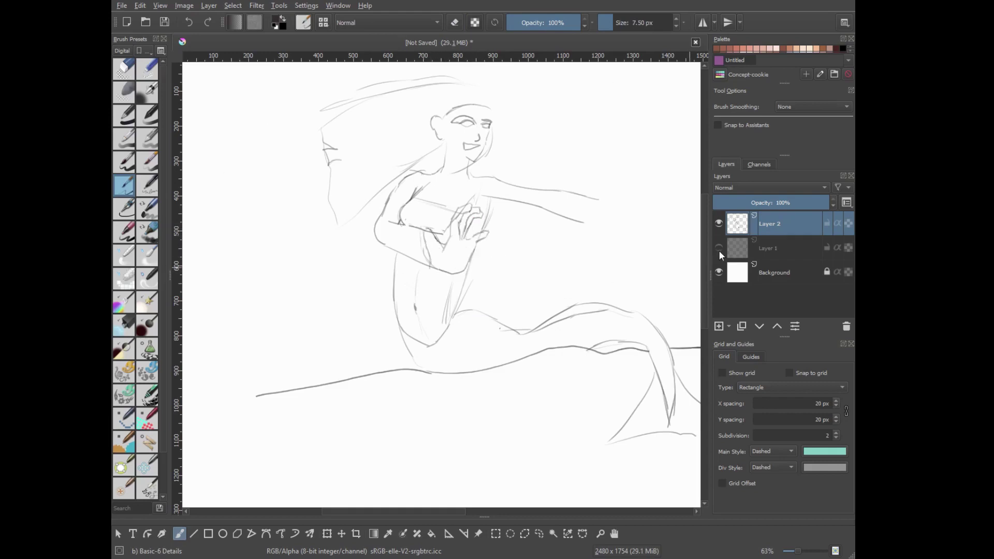
At 100% zoom, erase and redraw the forearm and the hand's fingers on the chest.
key(1)
key(slash)
drag(469, 173, 479, 227)
key(slash)
mouse_move(423, 213)
mouse_down()
mouse_move(468, 184)
mouse_move(440, 205)
mouse_move(476, 194)
mouse_move(455, 226)
mouse_move(491, 229)
mouse_move(413, 271)
mouse_up()
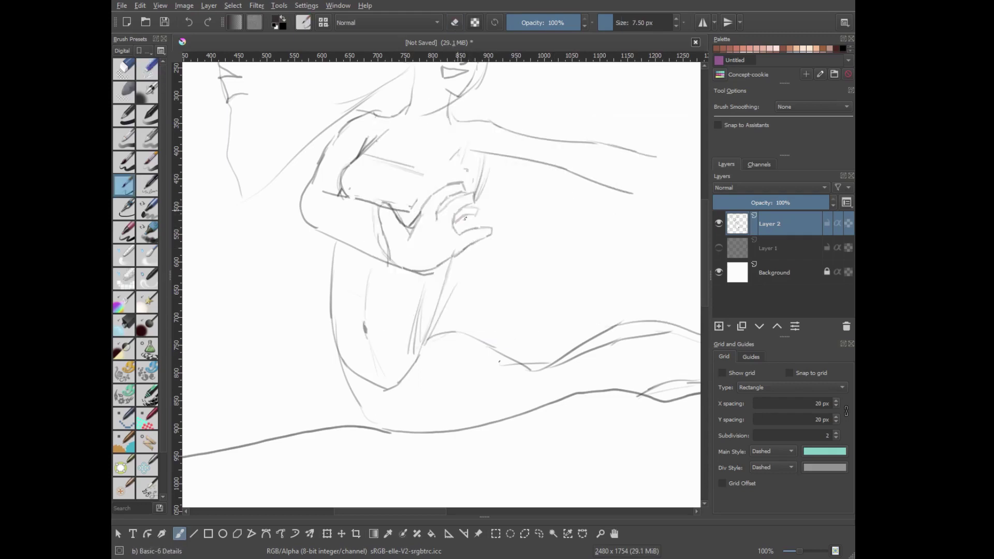
key(ctrl+z)
key(ctrl+z)
mouse_move(471, 210)
mouse_down()
mouse_move(456, 219)
mouse_move(474, 225)
mouse_move(445, 236)
mouse_move(436, 274)
mouse_up()
key(ctrl+z)
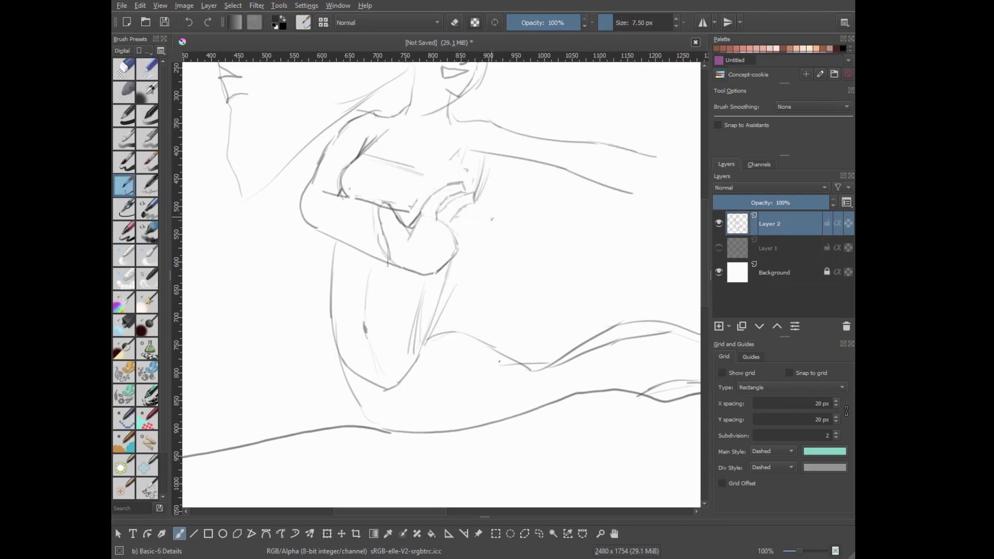
mouse_move(482, 216)
mouse_down()
mouse_move(458, 232)
mouse_move(455, 255)
mouse_up()
key(ctrl+z)
Zoom in on the face, show Layer 1 and add a new Layer 3.
scroll(363, 256, up, 2)
drag(363, 239, 363, 256)
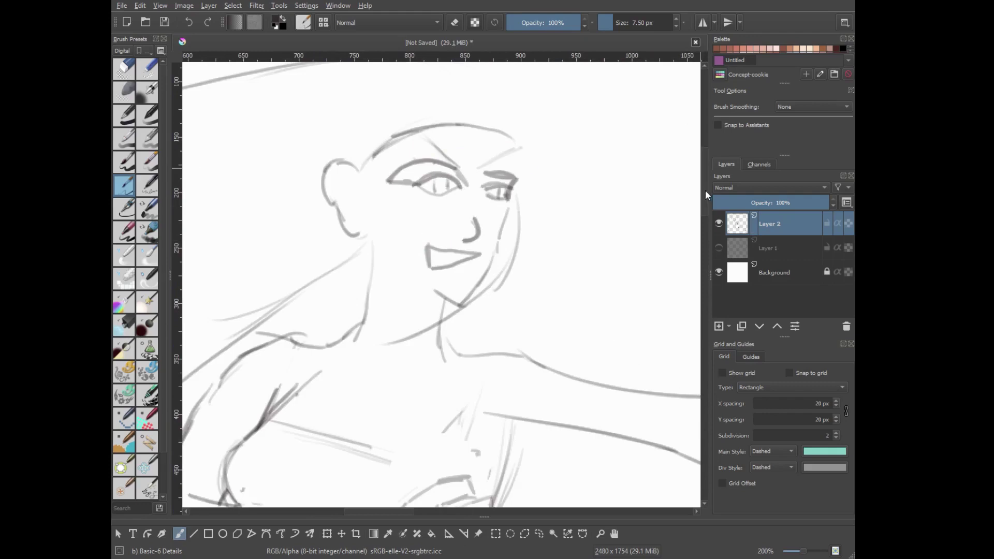
click(719, 248)
click(719, 326)
Sketch a brow and face line, then erase the old face and head guide strokes.
drag(334, 169, 397, 181)
mouse_move(375, 101)
mouse_down()
mouse_move(396, 199)
mouse_move(368, 244)
mouse_up()
right_click(466, 181)
click(445, 155)
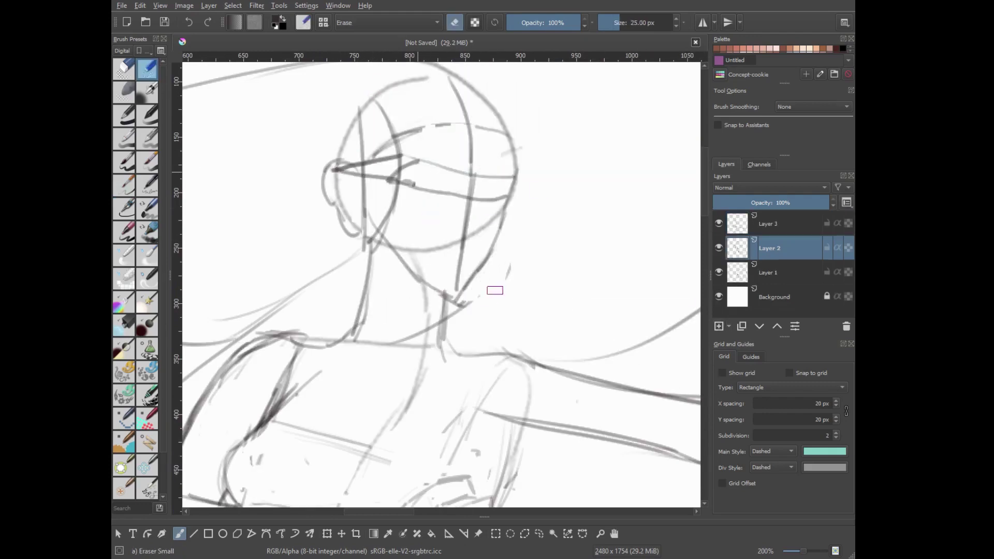
click(770, 272)
drag(372, 129, 366, 221)
right_click(444, 178)
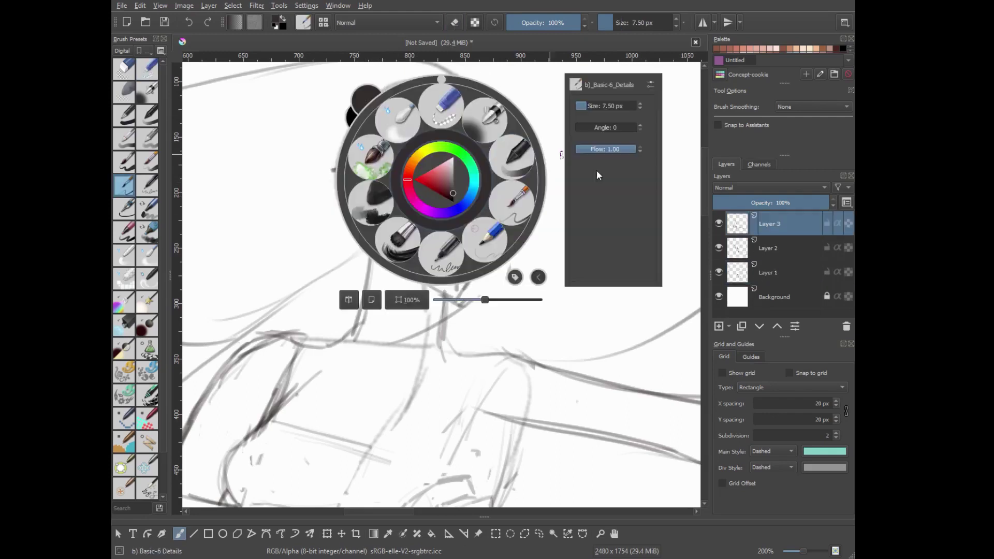
drag(450, 83, 469, 189)
Erase leftover head guide and neck strokes, then return to the pencil on Layer 3.
key(Page_Up)
drag(476, 127, 505, 136)
key(Page_Down)
drag(469, 194, 458, 290)
drag(399, 254, 455, 300)
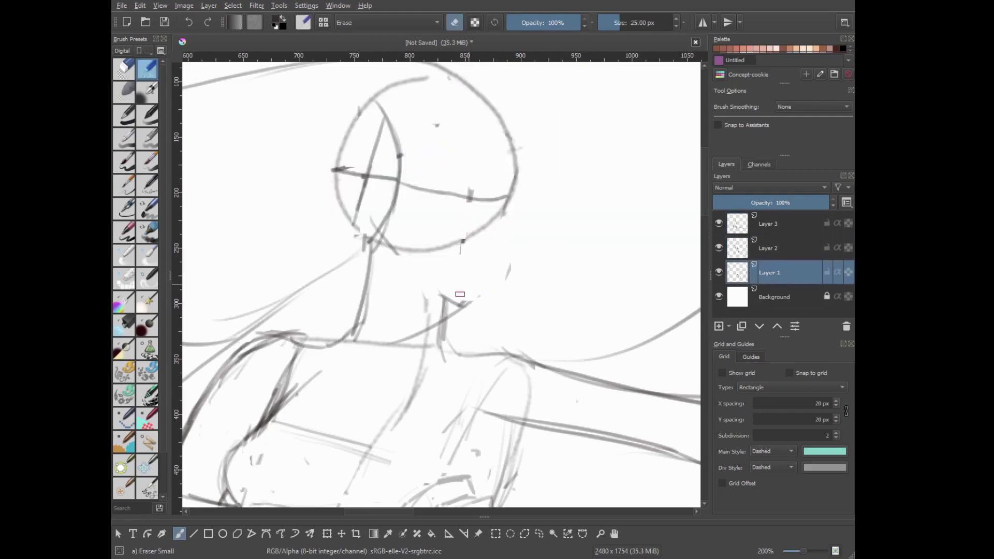
key(slash)
key(Page_Up)
key(Page_Up)
Redraw the head outline with left and right jaw curves meeting at a pointed chin.
mouse_move(425, 76)
mouse_down()
mouse_move(449, 77)
mouse_move(434, 293)
mouse_up()
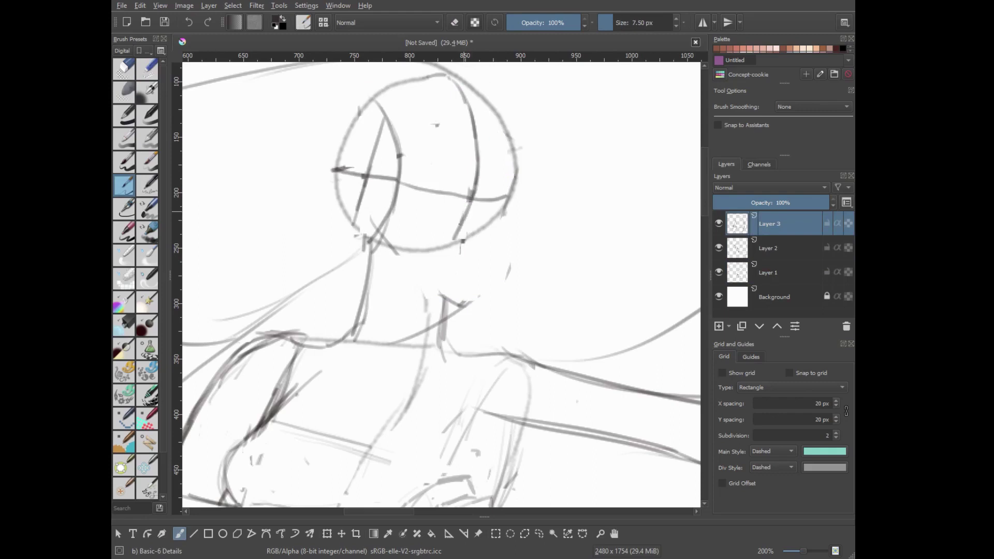
drag(386, 194, 417, 269)
key(ctrl+z)
drag(368, 180, 434, 280)
key(ctrl+z)
drag(357, 220, 430, 295)
drag(508, 205, 433, 295)
Try forehead bangs and an eye shape, undoing them, then zoom out to the whole figure.
mouse_move(391, 195)
mouse_down()
mouse_move(418, 174)
mouse_move(497, 225)
mouse_up()
key(ctrl+z)
drag(448, 192, 451, 225)
mouse_move(389, 214)
mouse_down()
mouse_move(498, 212)
mouse_move(515, 183)
mouse_up()
key(ctrl+z)
key(ctrl+z)
key(ctrl+z)
key(minus)
key(minus)
key(minus)
right_click(403, 135)
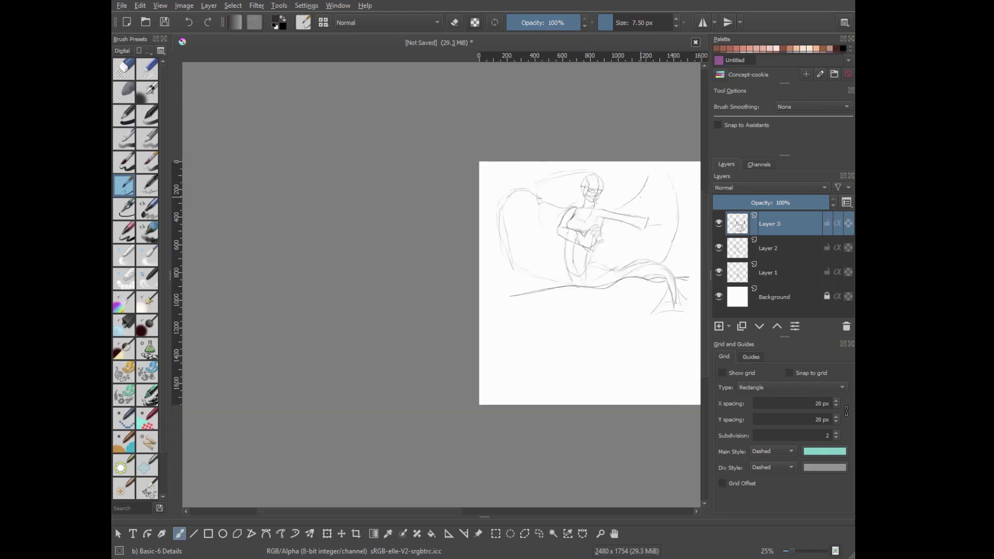
Reposition the sketch, draw the shoulder and bust curve on Layer 2, and add Layer 4.
drag(511, 201, 525, 138)
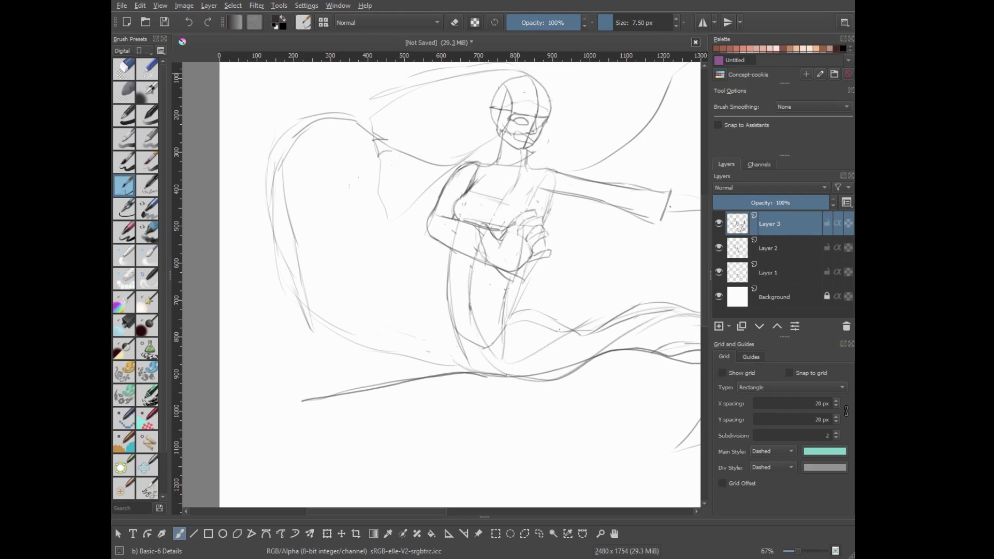
key(Page_Down)
mouse_move(490, 165)
mouse_down()
mouse_move(481, 178)
mouse_move(511, 208)
mouse_up()
key(Insert)
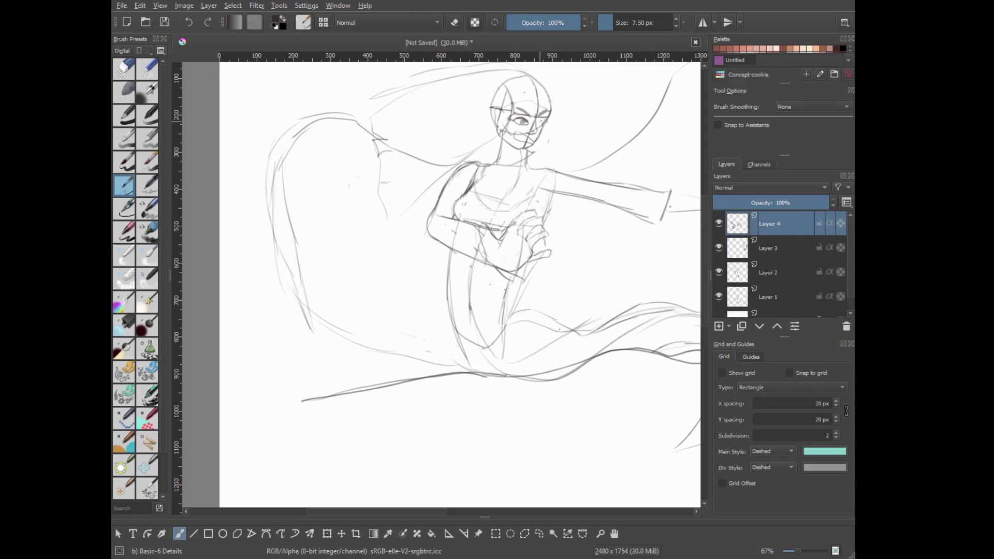
Sketch jaw, left face contour and hair over the head while toggling reference layers.
key(ctrl+h)
key(ctrl+h)
key(ctrl+h)
key(ctrl+h)
key(ctrl+h)
key(ctrl+h)
drag(538, 139, 501, 130)
key(ctrl+h)
key(ctrl+h)
key(ctrl+h)
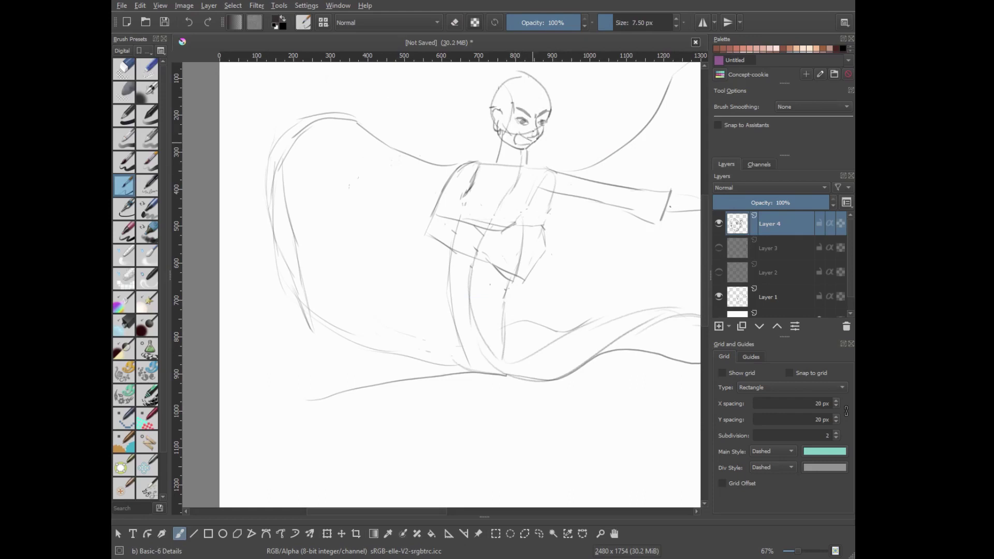
click(719, 296)
key(ctrl+z)
key(ctrl+z)
key(ctrl+z)
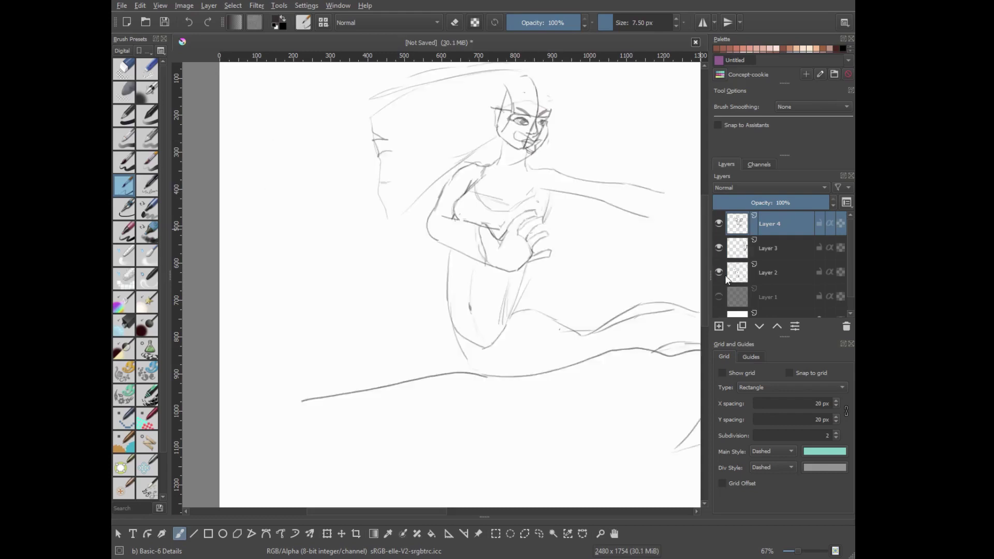
drag(507, 120, 518, 153)
drag(551, 106, 468, 71)
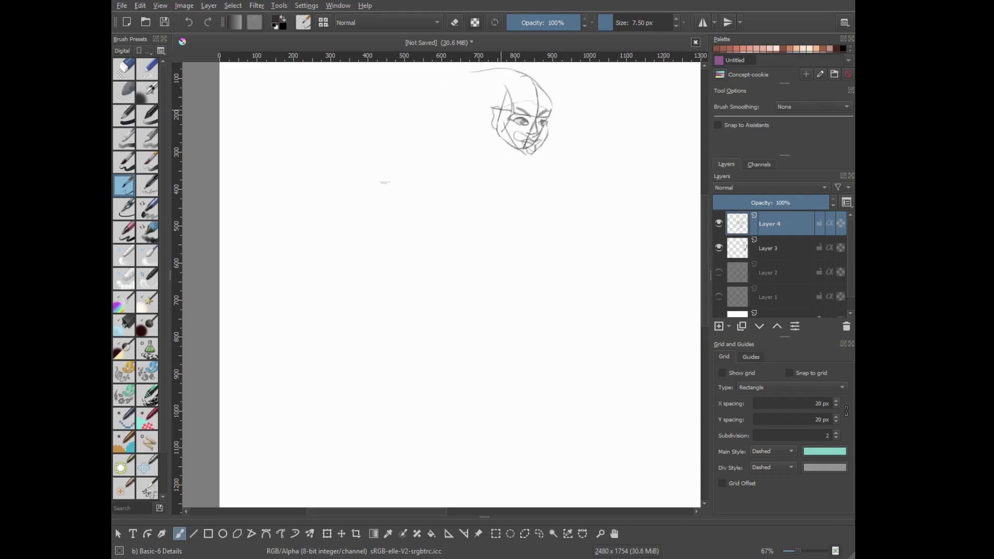
click(719, 271)
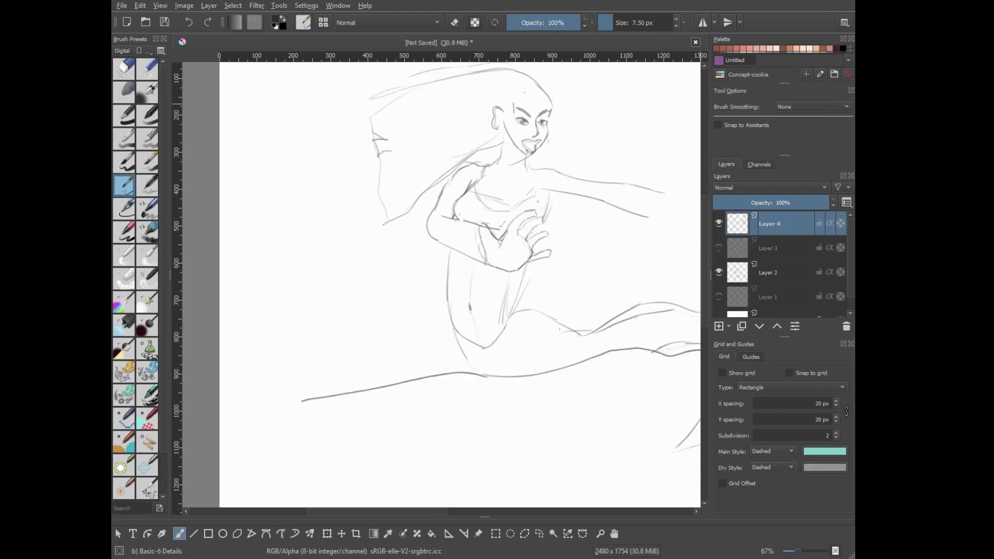
Rework the lip line across the mouth, erasing and undoing attempts.
key(ctrl+z)
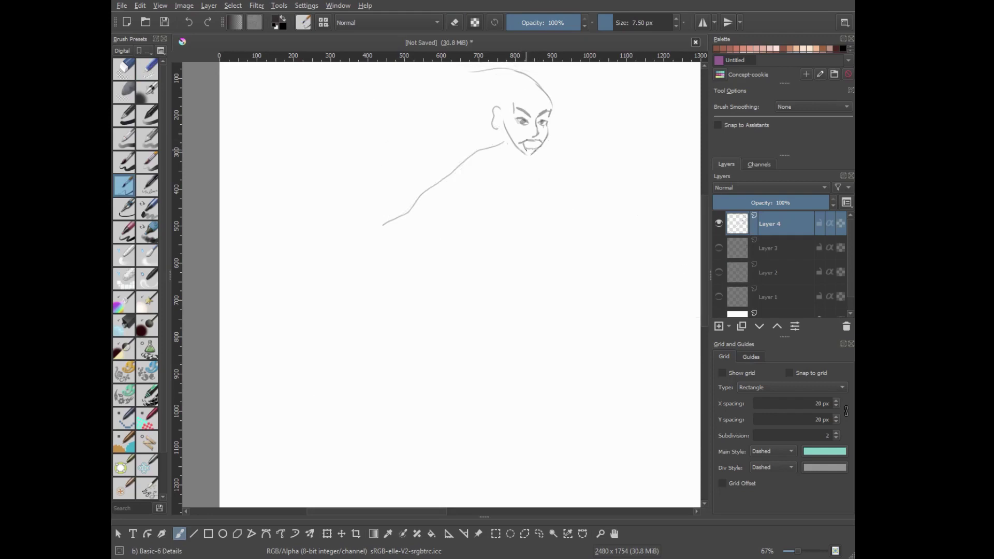
right_click(469, 180)
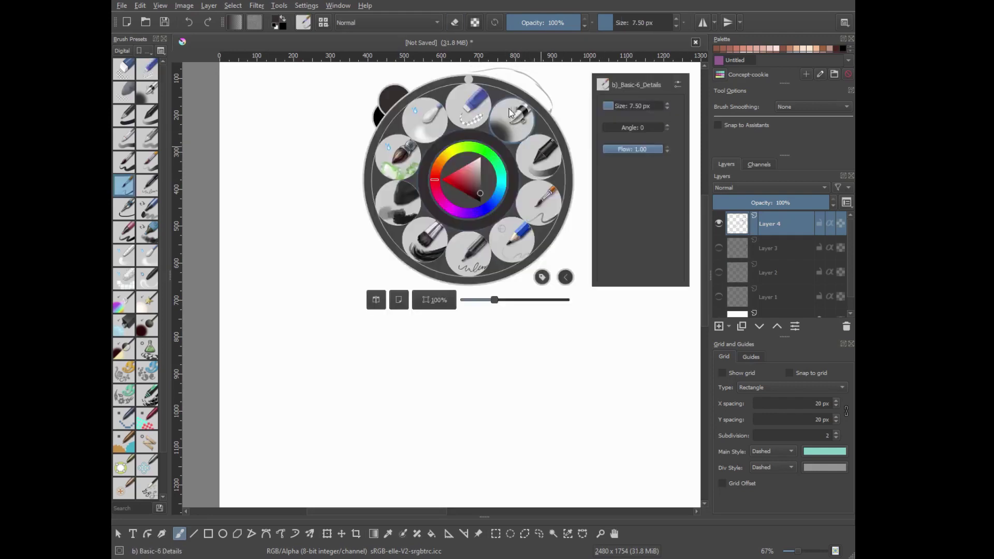
click(510, 113)
key(slash)
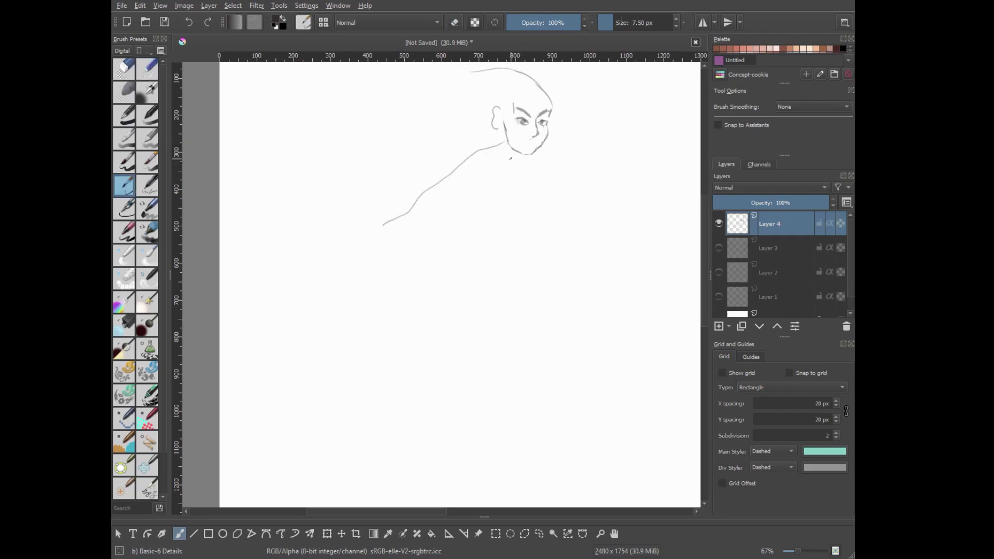
mouse_move(539, 141)
mouse_down()
mouse_move(523, 138)
mouse_move(539, 140)
mouse_move(548, 118)
mouse_up()
key(ctrl+z)
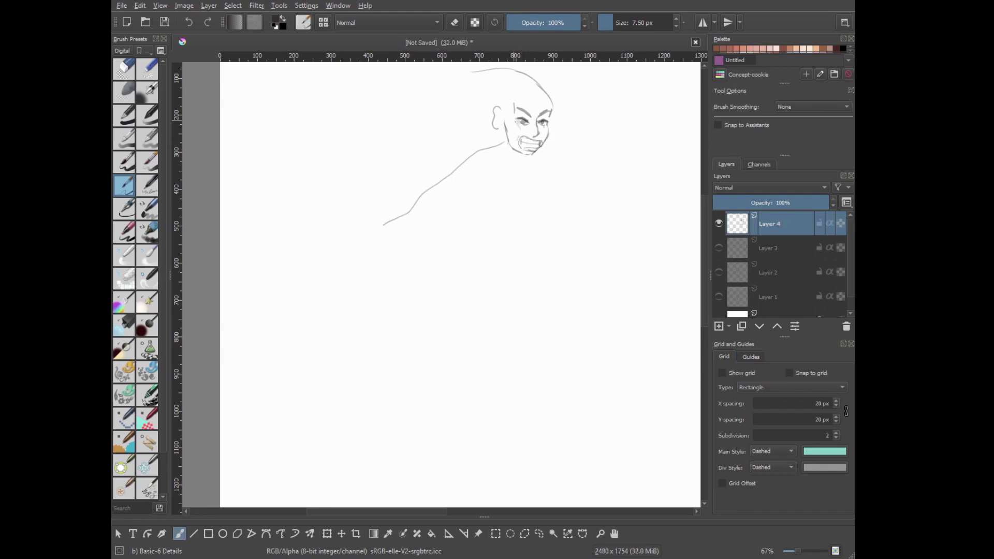
Darken the left arm and extend the outstretched arm, toggling Layers 2 and 3 to compare.
click(719, 296)
double_click(720, 294)
drag(441, 196, 428, 235)
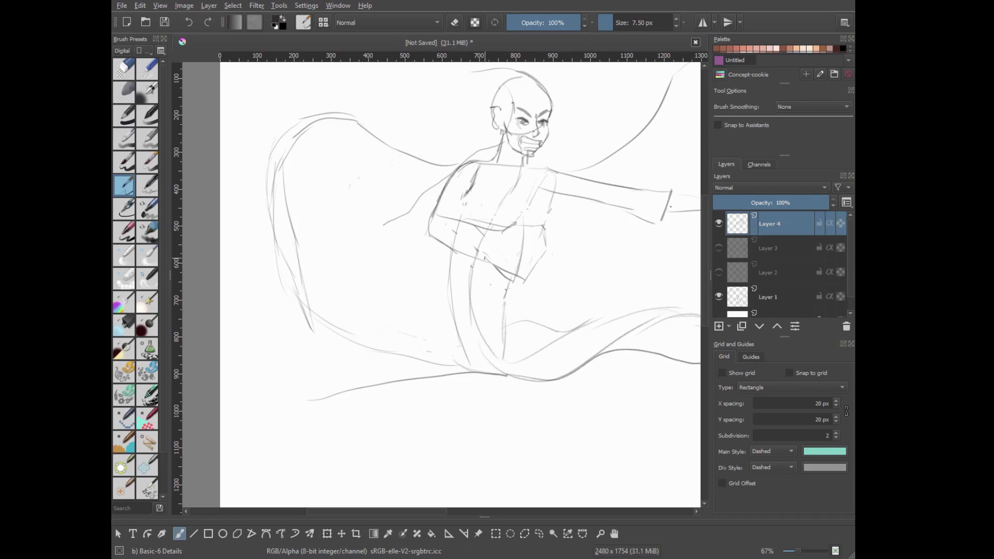
click(719, 297)
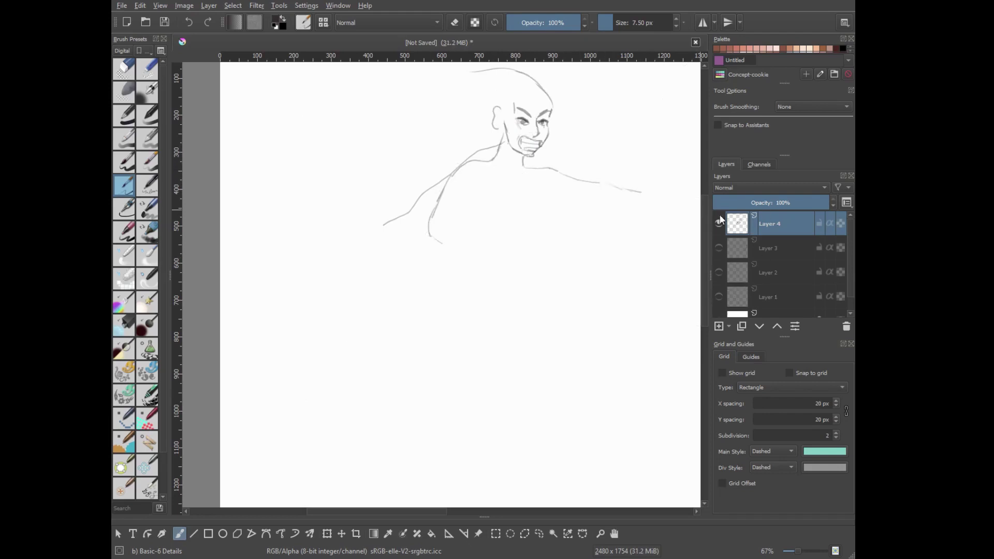
click(719, 248)
click(719, 272)
mouse_move(643, 192)
mouse_down()
mouse_move(661, 203)
mouse_move(608, 203)
mouse_up()
click(719, 248)
click(719, 272)
click(719, 248)
click(718, 273)
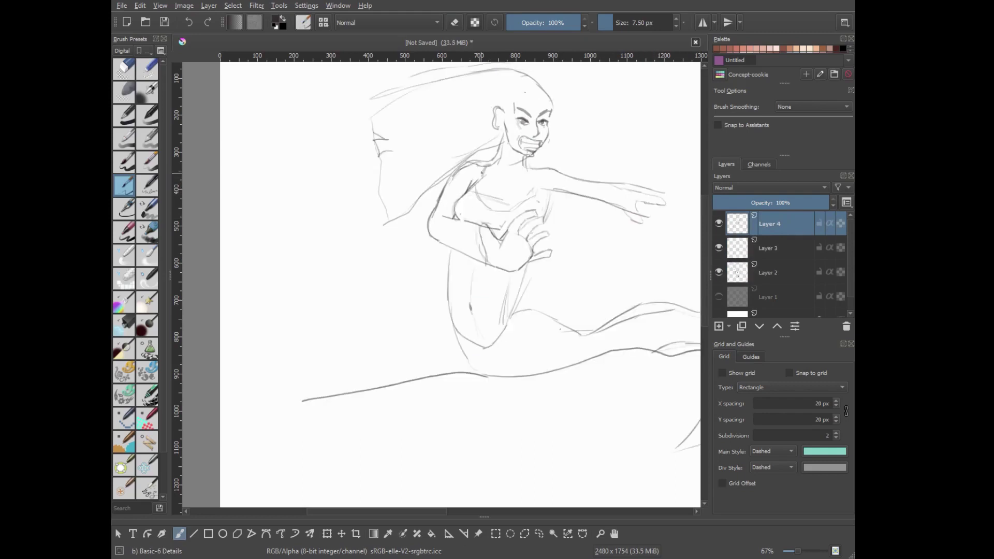
click(719, 248)
click(719, 272)
click(719, 248)
click(718, 273)
Shape the pointing hand at the arm's end and add strokes along the outstretched arm.
drag(401, 513, 434, 515)
drag(511, 188, 555, 205)
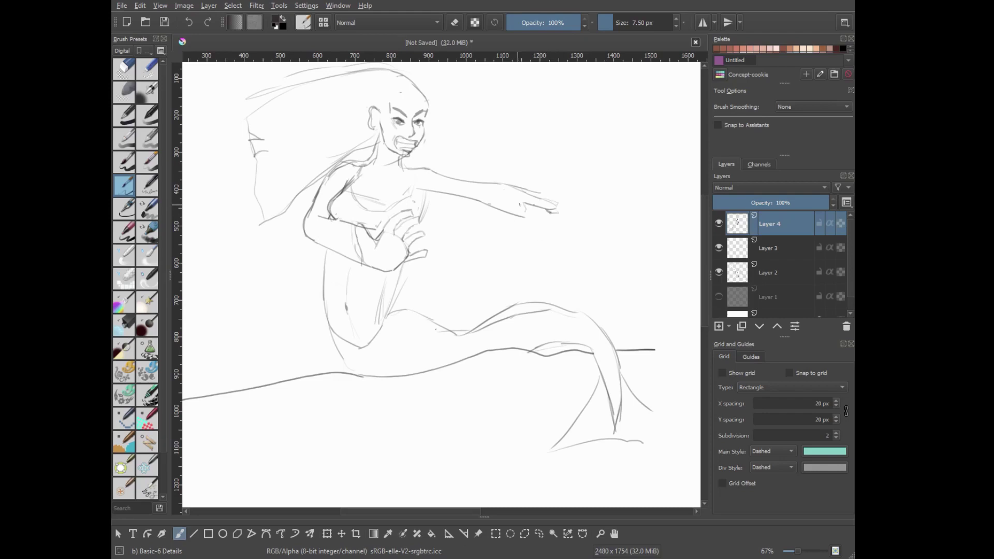
drag(523, 214, 523, 223)
drag(513, 207, 525, 216)
drag(430, 171, 502, 186)
mouse_move(432, 191)
mouse_down()
mouse_move(482, 202)
mouse_move(482, 183)
mouse_move(529, 191)
mouse_up()
key(/)
key(/)
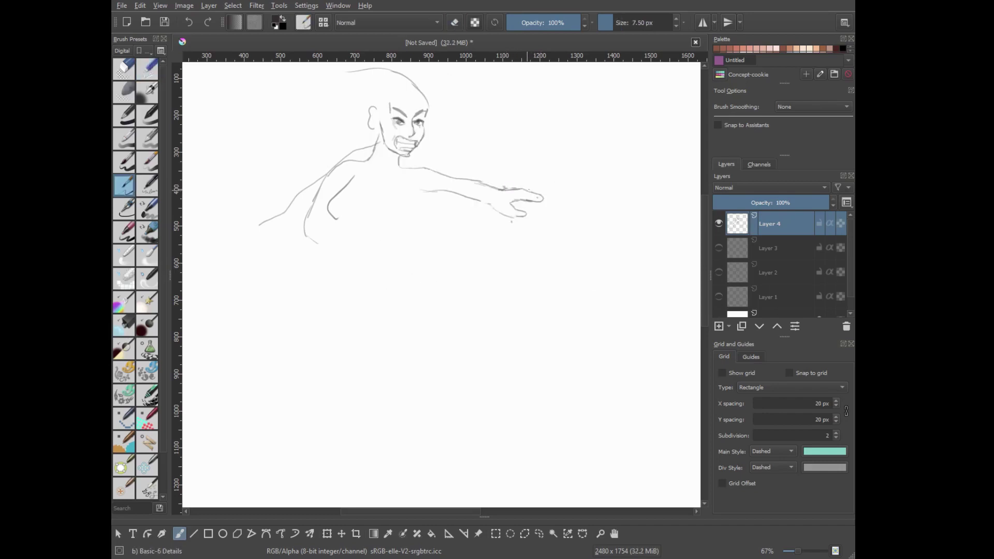
Add a dark forearm stroke and the underside of the hand, checking against Layer 2.
click(719, 273)
drag(327, 244, 362, 265)
drag(320, 217, 373, 227)
mouse_move(405, 260)
mouse_down()
mouse_move(367, 266)
mouse_move(406, 212)
mouse_move(415, 217)
mouse_up()
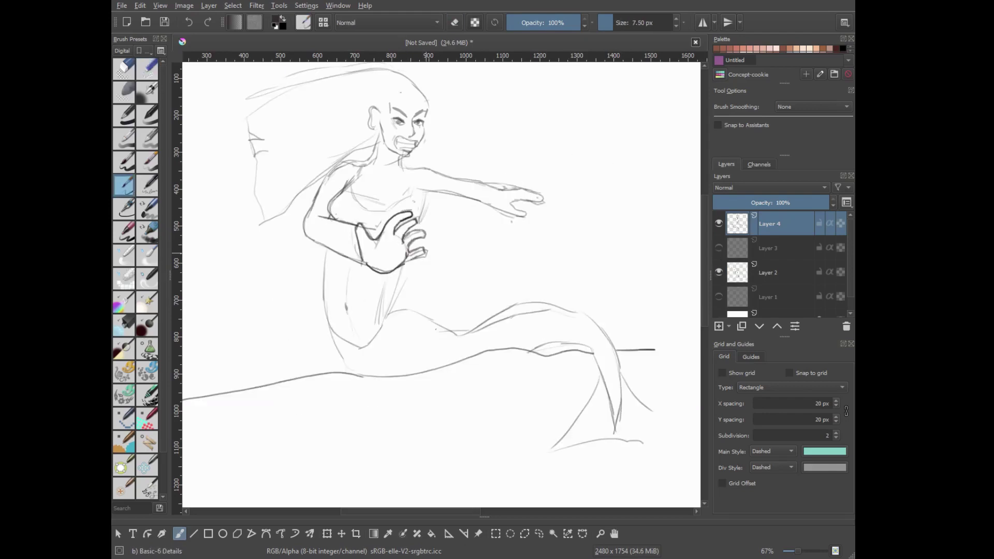
click(719, 272)
Redraw the wrist and draw the spread fingers of the hand over the chest.
drag(371, 226, 364, 256)
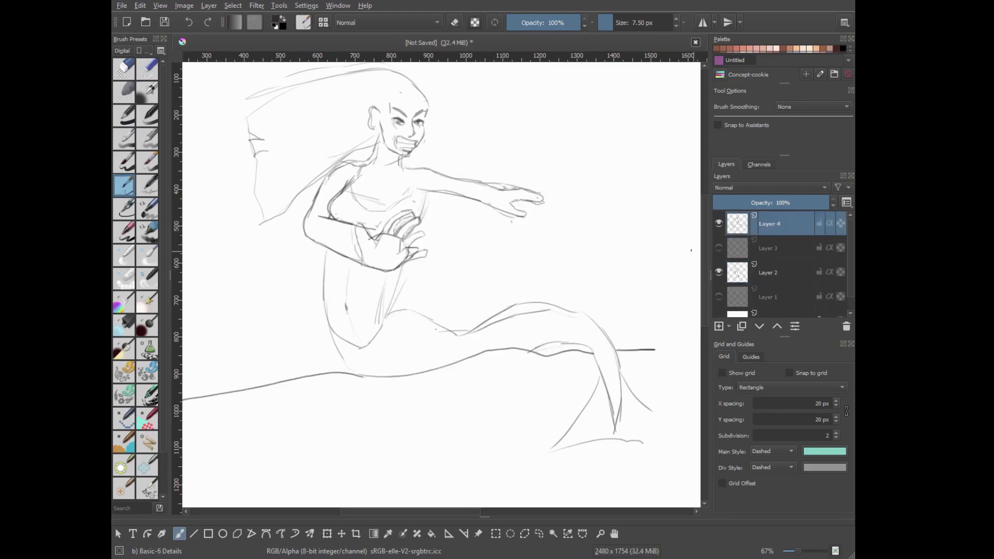
mouse_move(409, 206)
mouse_down()
mouse_move(382, 225)
mouse_move(389, 212)
mouse_move(377, 233)
mouse_up()
key(ctrl+z)
drag(377, 209, 355, 253)
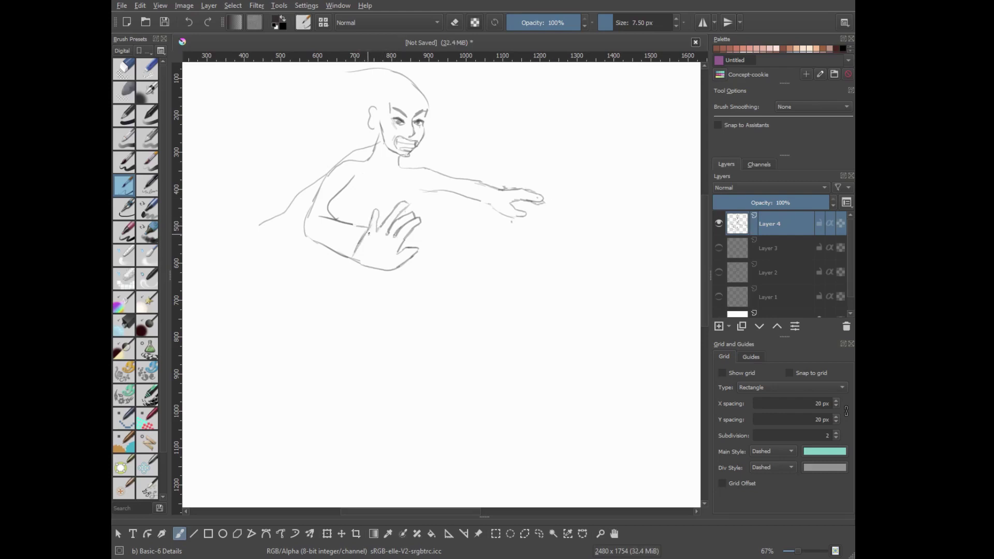
Trace the left edge of the torso and tail, toggling reference layers to check.
click(719, 272)
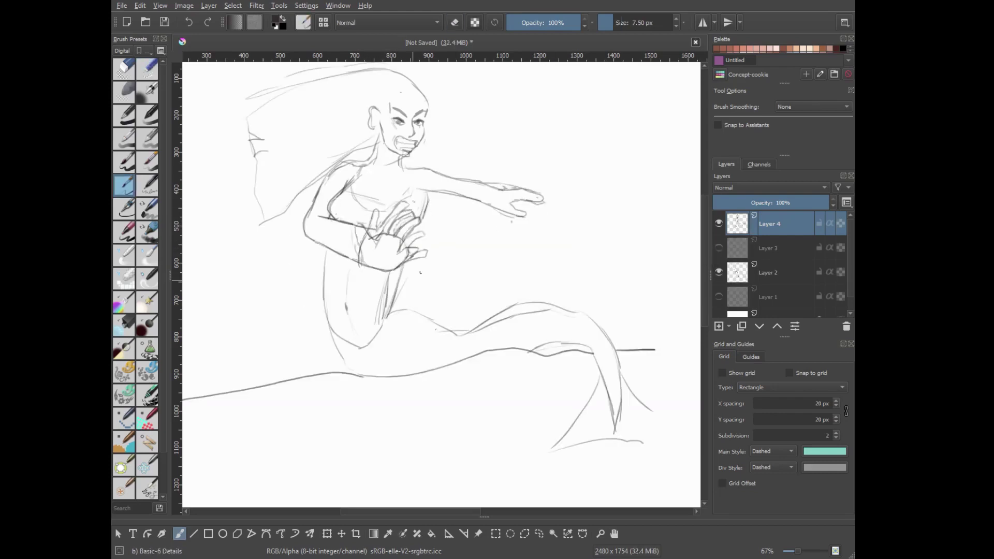
click(719, 248)
drag(324, 250, 339, 368)
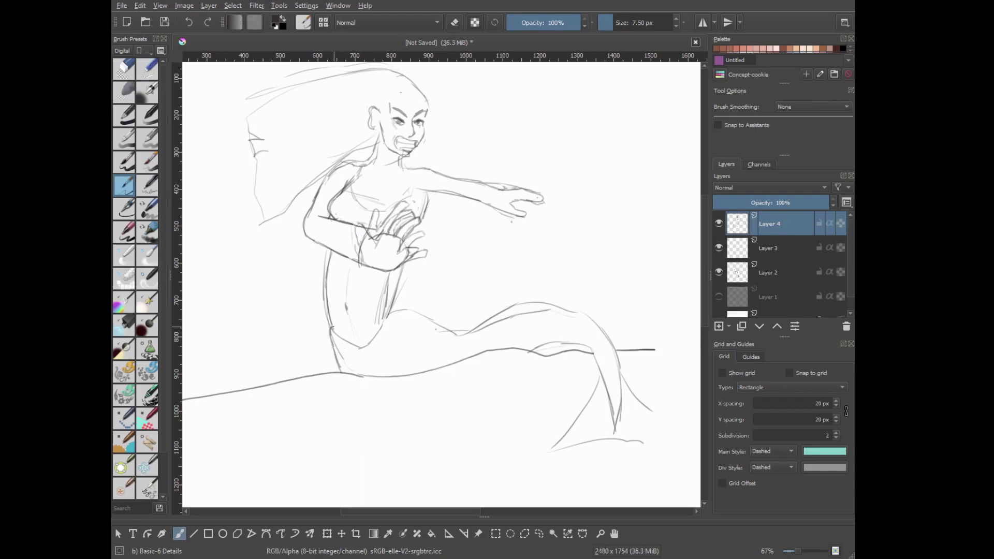
shift+click(718, 223)
shift+click(719, 223)
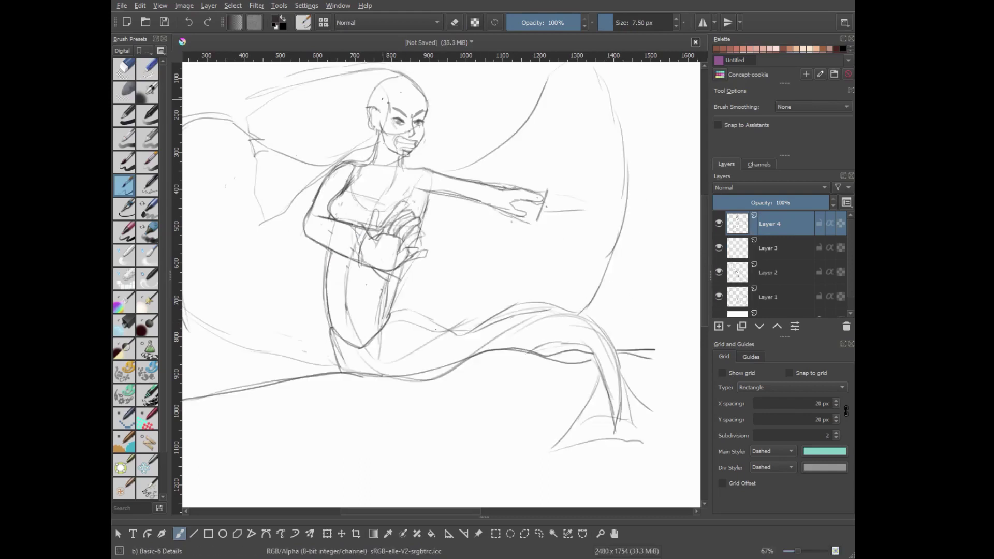
key(Page_Down)
key(Page_Down)
key(Page_Up)
key(Page_Up)
Draw the long tail curve sweeping to the right, using Layer 1 as reference.
key(alt+i)
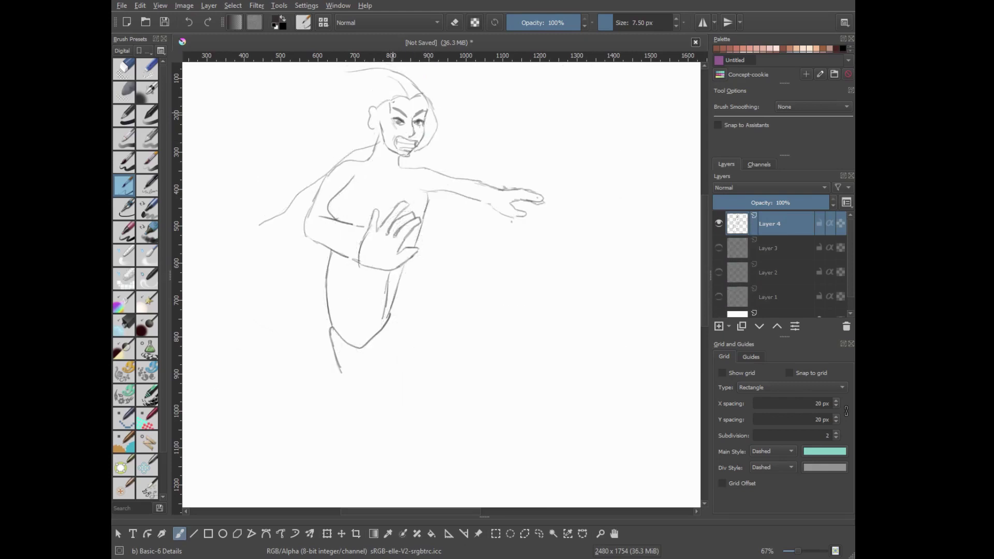
key(slash)
key(slash)
key(slash)
key(slash)
key(alt+i)
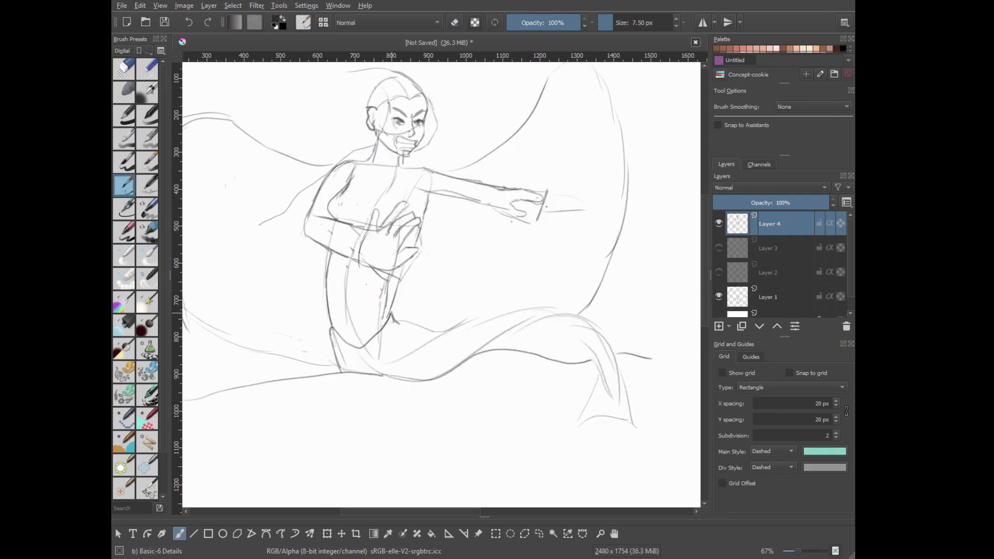
drag(394, 314, 614, 367)
Draw the forked tail fin outline, toggling Layers 2 and 3 for reference.
click(719, 296)
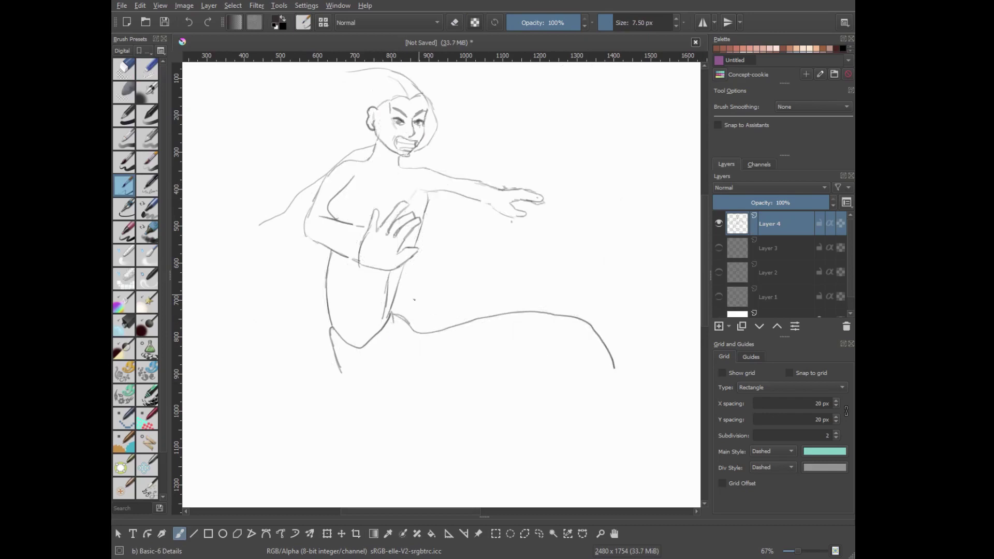
scroll(440, 285, down, 2)
click(719, 247)
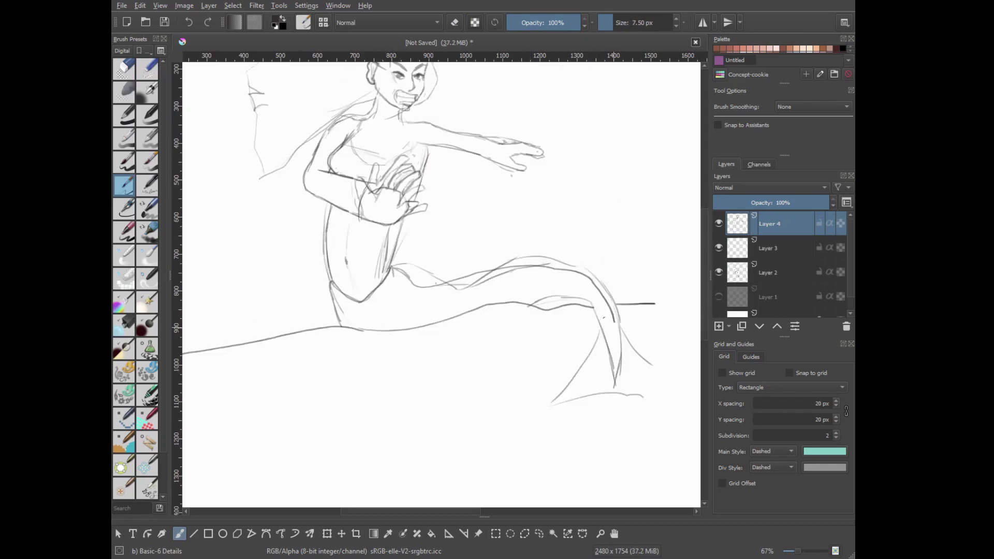
click(719, 272)
click(720, 269)
click(719, 248)
scroll(673, 247, down, 5)
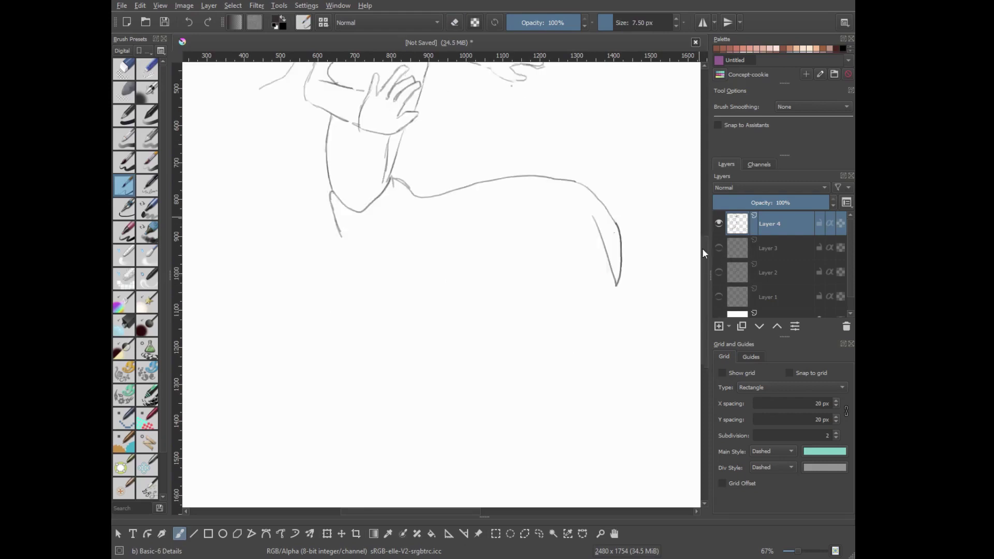
drag(601, 210, 544, 298)
drag(621, 207, 681, 306)
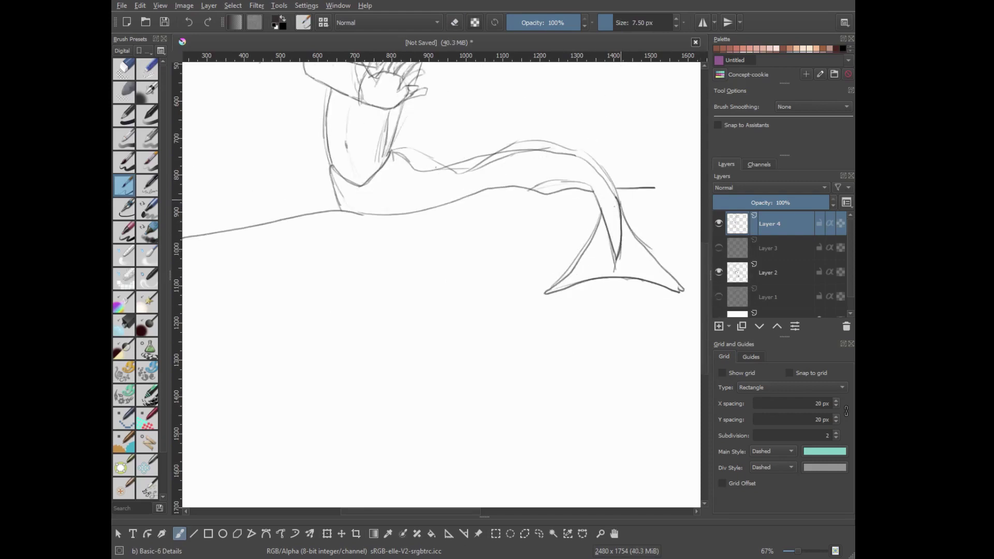
click(719, 248)
click(719, 272)
scroll(703, 273, up, 5)
Add chest strokes and sketch fresh strokes over the palm, replacing the old shape.
key(/)
key(/)
mouse_move(355, 169)
mouse_down()
mouse_move(361, 193)
mouse_move(326, 182)
mouse_up()
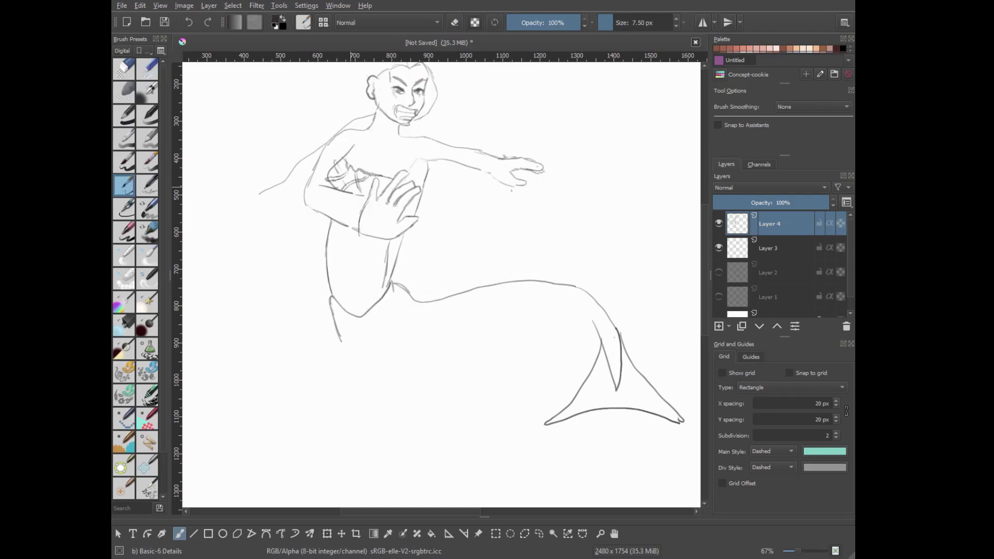
key(/)
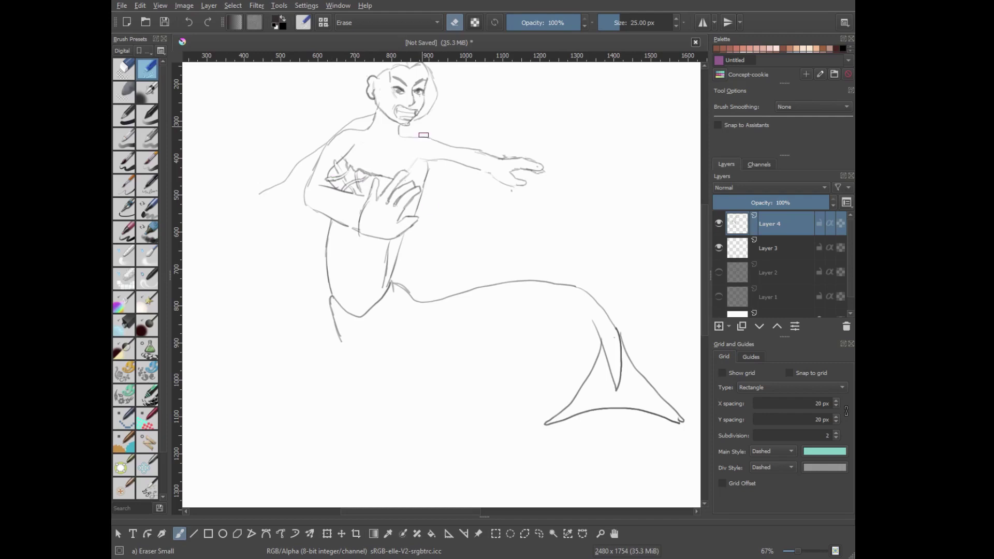
key(/)
drag(374, 310, 365, 292)
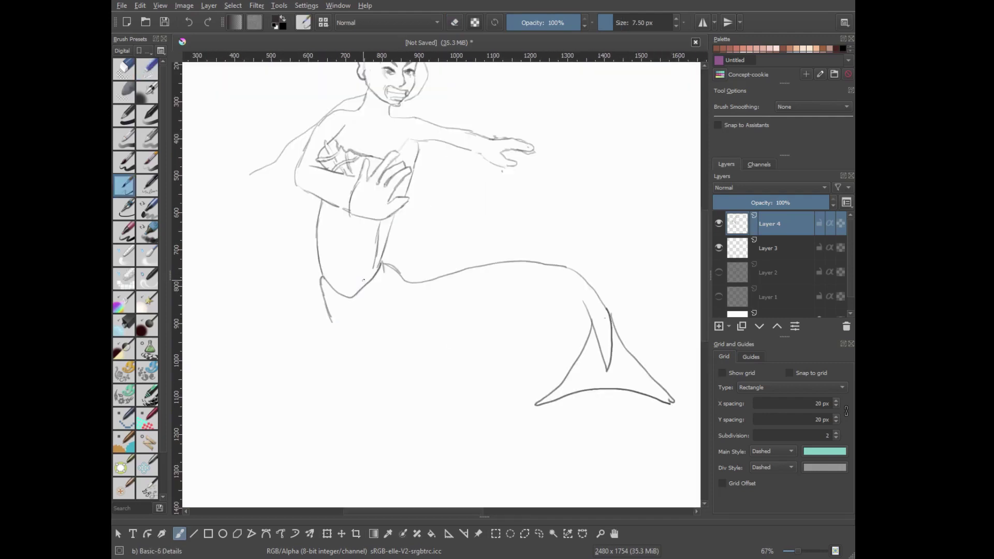
mouse_move(365, 194)
mouse_down()
mouse_move(379, 198)
mouse_move(377, 187)
mouse_up()
key(ctrl+z)
key(ctrl+z)
mouse_move(368, 207)
mouse_down()
mouse_move(370, 190)
mouse_move(378, 217)
mouse_move(389, 186)
mouse_move(396, 215)
mouse_move(378, 216)
mouse_up()
Mark a pink X on the mermaid's palm.
right_click(453, 222)
click(453, 222)
drag(359, 207, 385, 197)
Spray a soft green airbrush glow over the palm and draw a rock line below the tail.
right_click(448, 179)
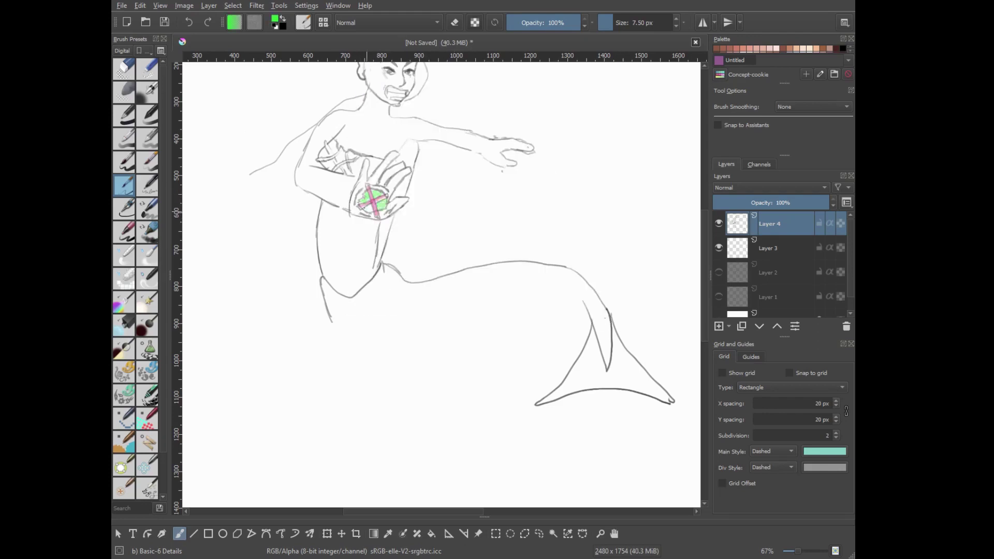
right_click(434, 179)
click(358, 197)
mouse_move(352, 187)
mouse_down()
mouse_move(398, 208)
mouse_move(401, 189)
mouse_up()
scroll(406, 250, down, 2)
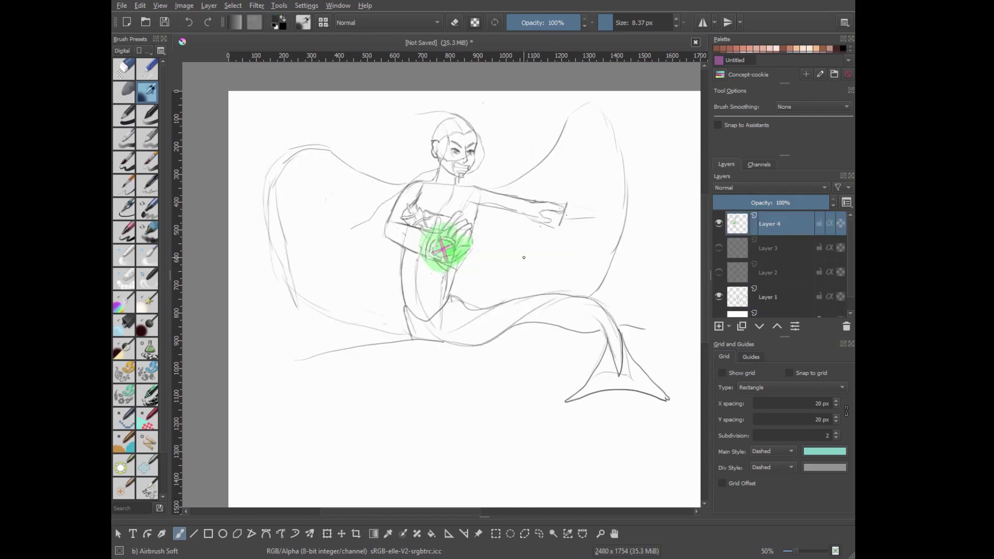
drag(430, 340, 308, 360)
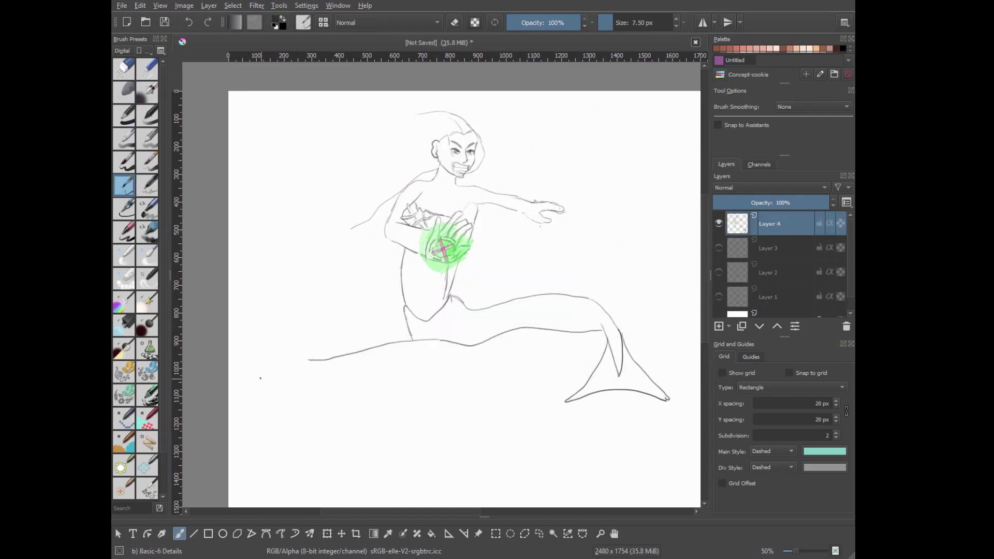
Hatch along the mermaid's tail with vertical and diagonal strokes, plus a short fin stroke.
key(e)
right_click(636, 321)
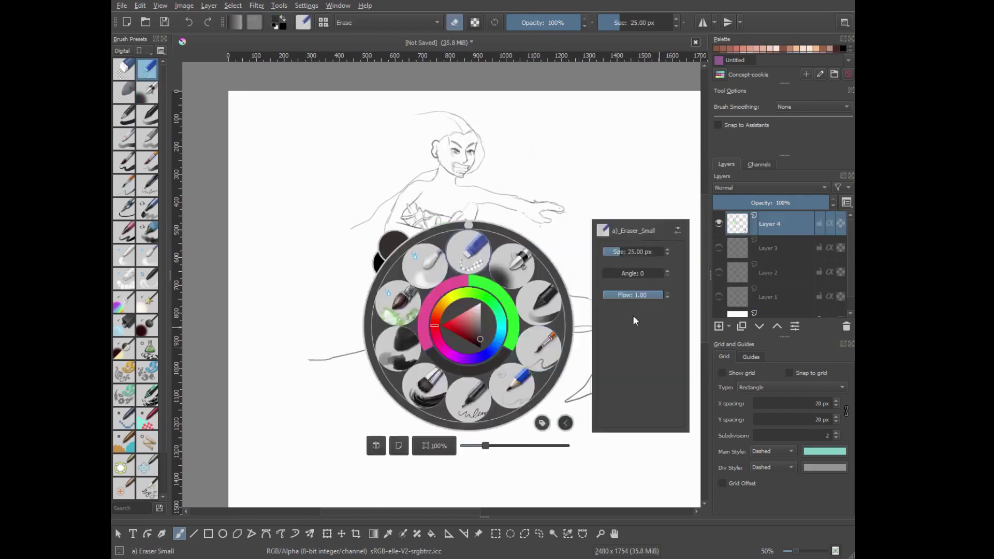
key(e)
drag(415, 323, 413, 335)
mouse_move(447, 320)
mouse_down()
mouse_move(443, 335)
mouse_move(465, 336)
mouse_up()
drag(503, 315, 500, 331)
drag(551, 301, 548, 326)
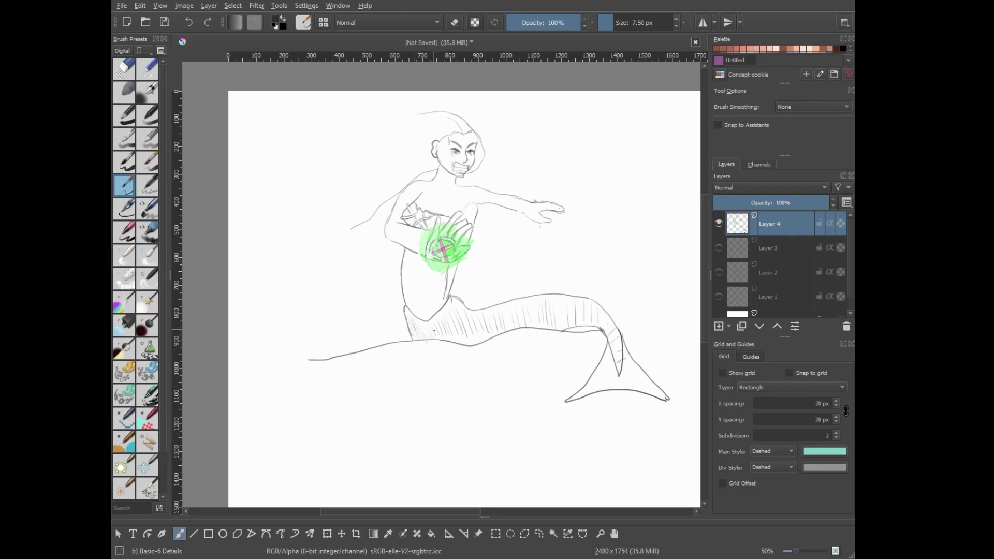
drag(463, 315, 447, 336)
drag(474, 314, 466, 330)
drag(607, 337, 601, 359)
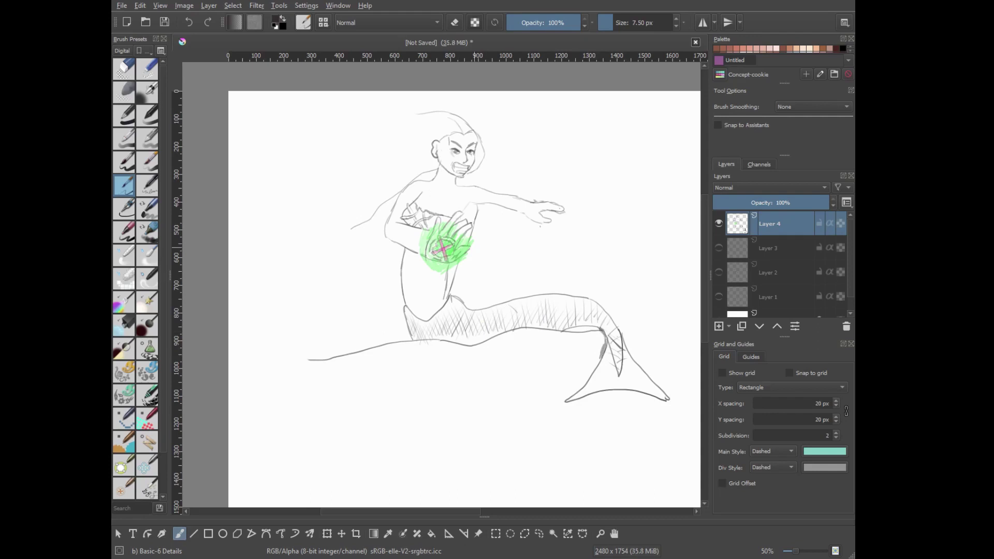
Erase part of the right waist contour near the hip with a small eraser.
key(e)
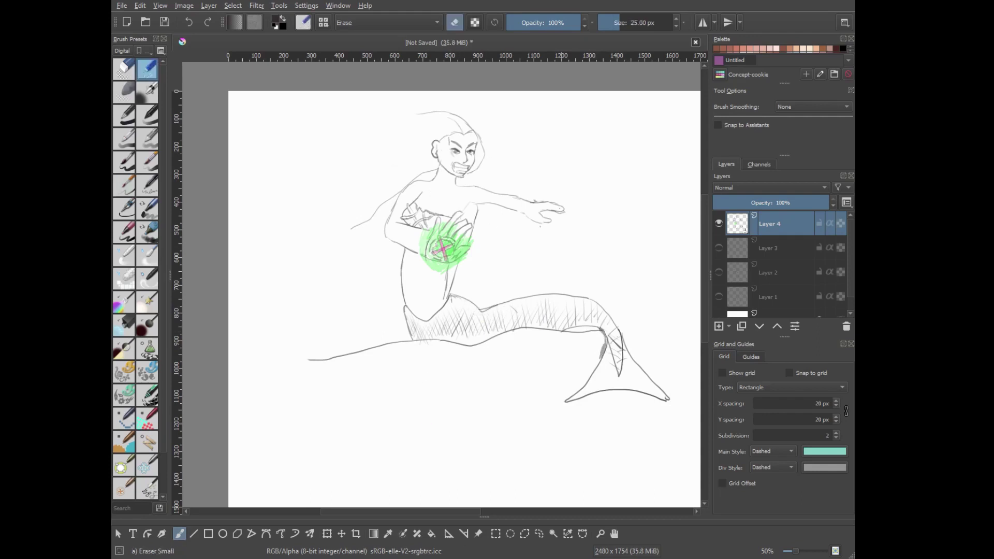
right_click(300, 179)
drag(449, 267, 447, 283)
key(e)
key(e)
key(e)
scroll(474, 317, up, 1)
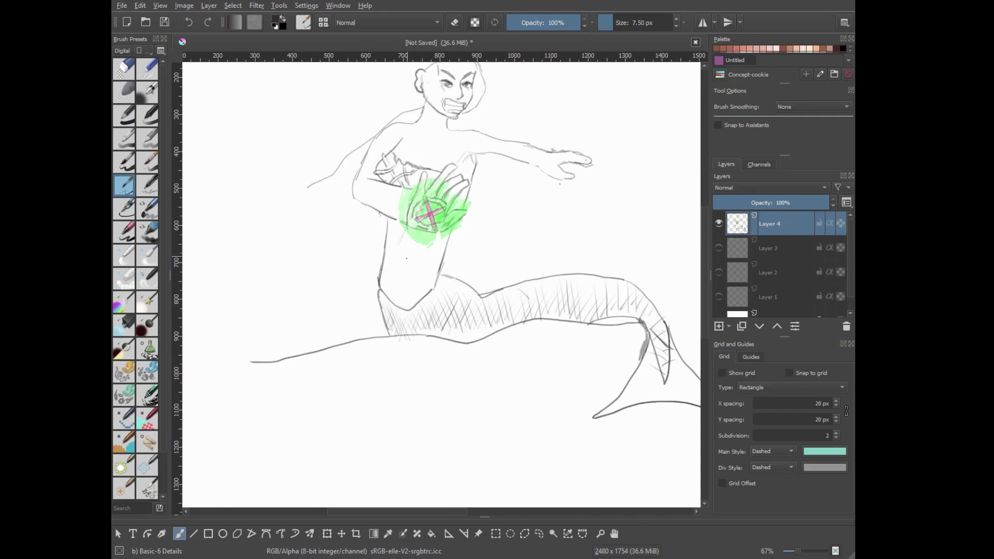
Redraw the torso's right contour, belly lines and left contour with darker strokes.
drag(457, 225, 425, 302)
right_click(467, 250)
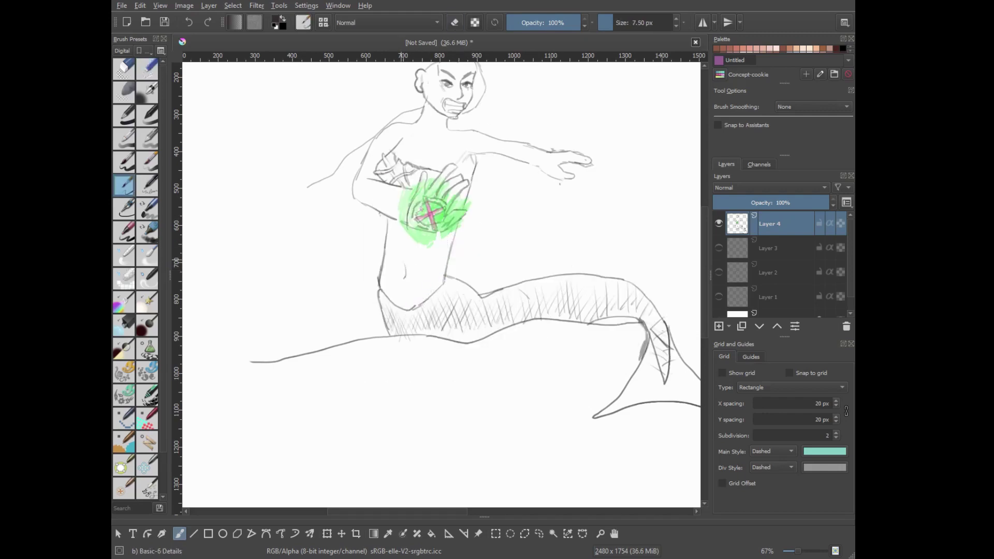
drag(451, 236, 444, 281)
mouse_move(385, 269)
mouse_down()
mouse_move(390, 222)
mouse_move(379, 282)
mouse_move(386, 331)
mouse_move(389, 289)
mouse_up()
key(slash)
key(slash)
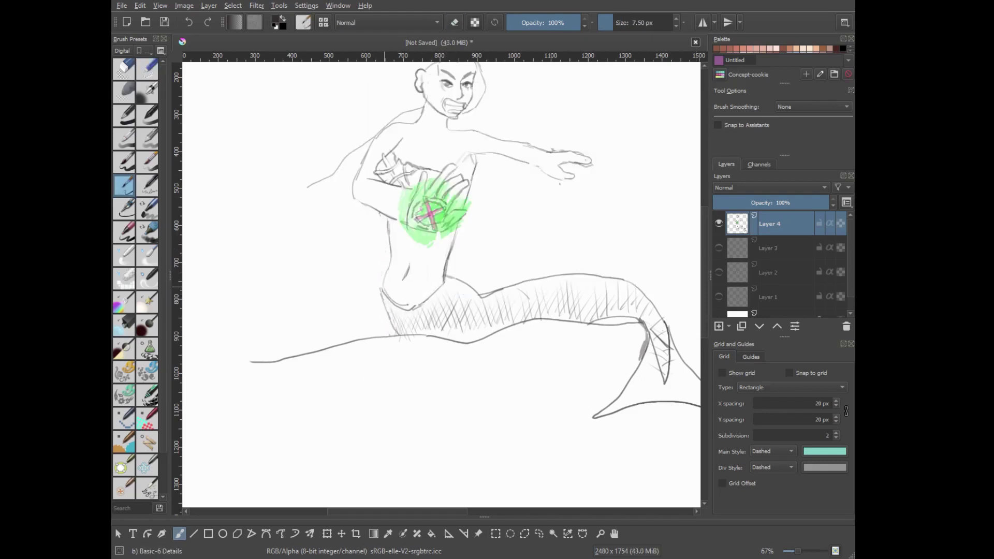
scroll(442, 285, up, 2)
key(slash)
Erase the outstretched hand and redraw the arm and hand further right.
right_click(476, 204)
mouse_move(557, 210)
mouse_down()
mouse_move(505, 225)
mouse_move(579, 207)
mouse_move(553, 232)
mouse_up()
key(slash)
key(slash)
key(slash)
mouse_move(479, 192)
mouse_down()
mouse_move(518, 218)
mouse_move(445, 189)
mouse_move(547, 207)
mouse_move(525, 219)
mouse_up()
key(slash)
key(slash)
Sketch long hair strands sweeping left from the head with a zigzag edge.
drag(676, 251, 806, 290)
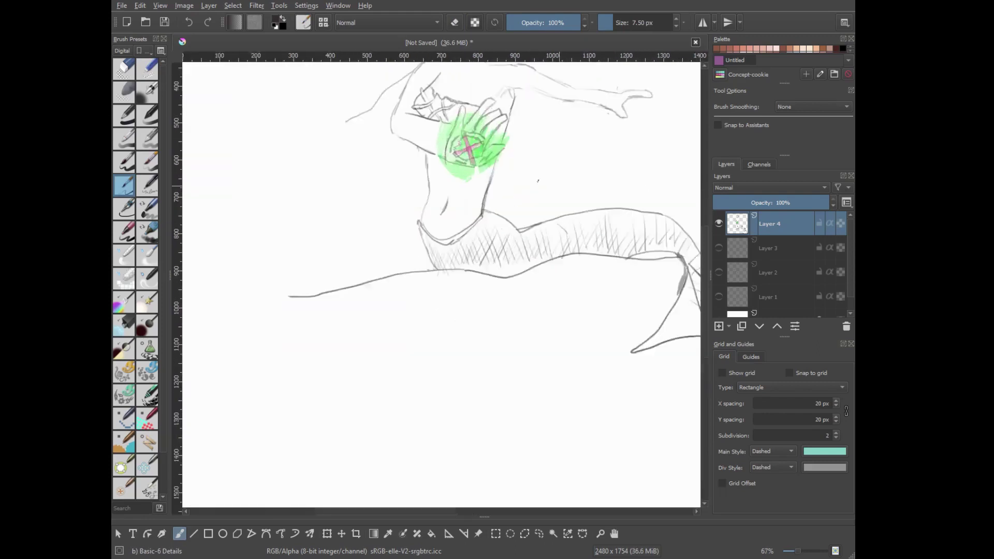
mouse_move(490, 119)
mouse_down()
mouse_move(376, 155)
mouse_move(403, 271)
mouse_up()
mouse_move(385, 185)
mouse_down()
mouse_move(413, 211)
mouse_move(379, 160)
mouse_move(420, 145)
mouse_move(367, 160)
mouse_move(411, 165)
mouse_up()
drag(378, 269, 405, 289)
drag(500, 147, 456, 260)
key(ctrl+z)
drag(499, 211, 524, 208)
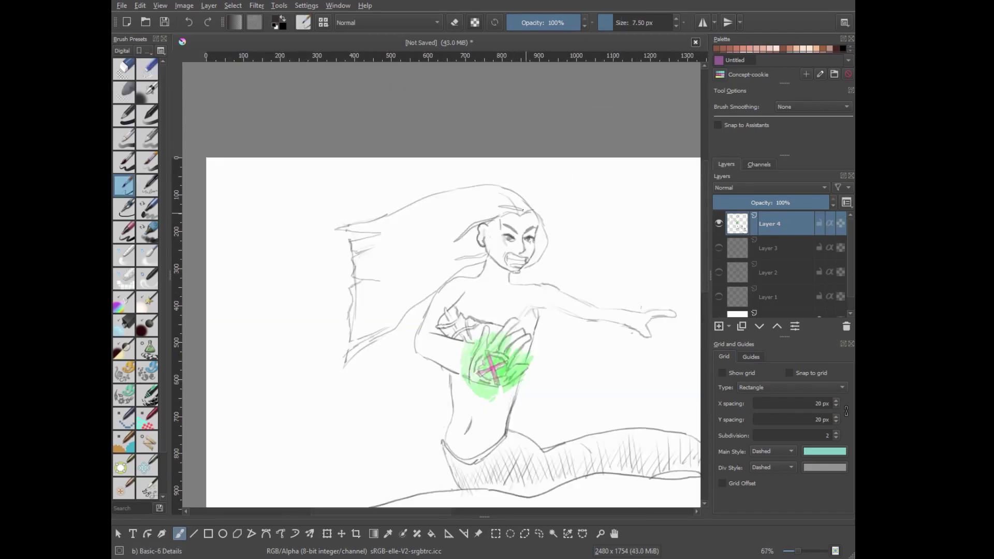
click(147, 67)
key(minus)
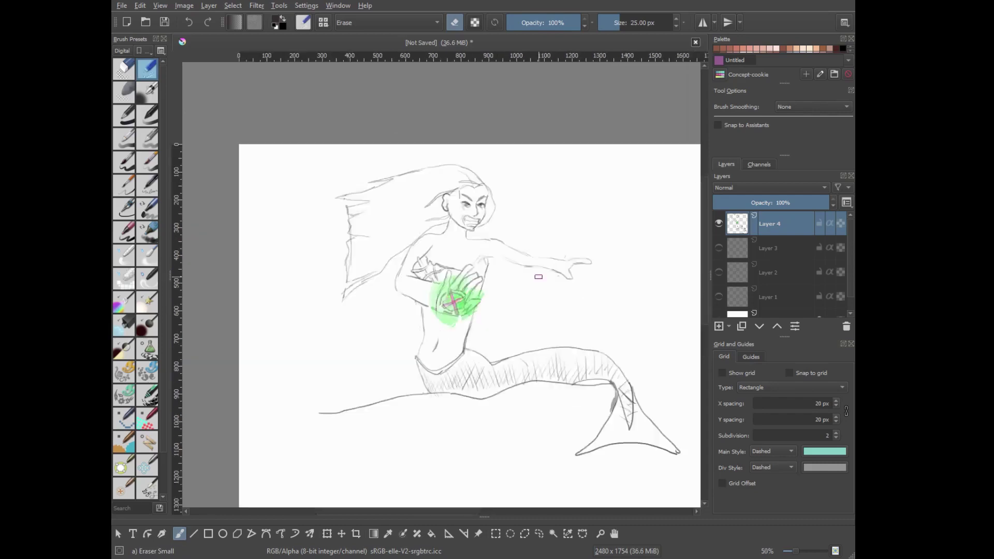
key(1)
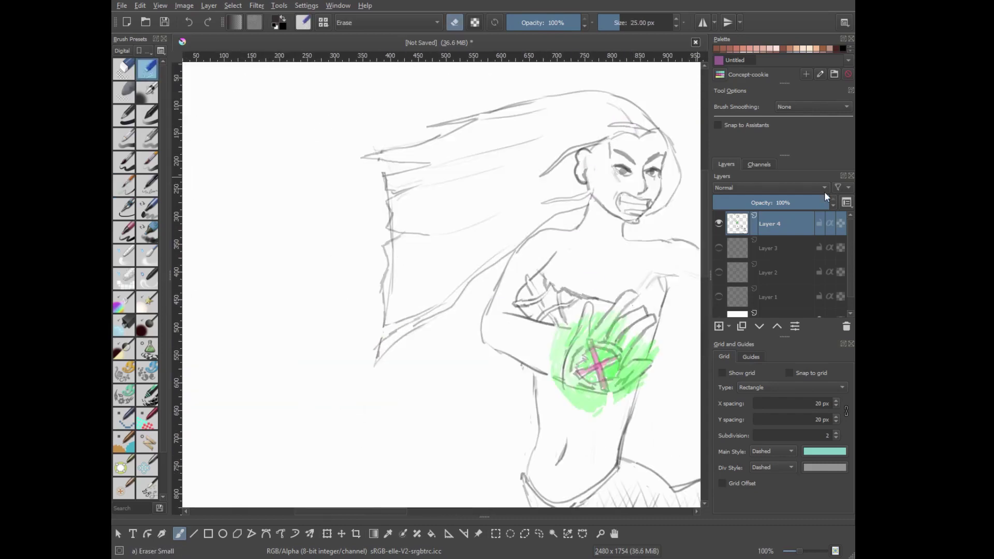
Shade inside the mouth and add short strokes on the neck and collar.
right_click(459, 228)
click(548, 237)
drag(620, 203, 642, 207)
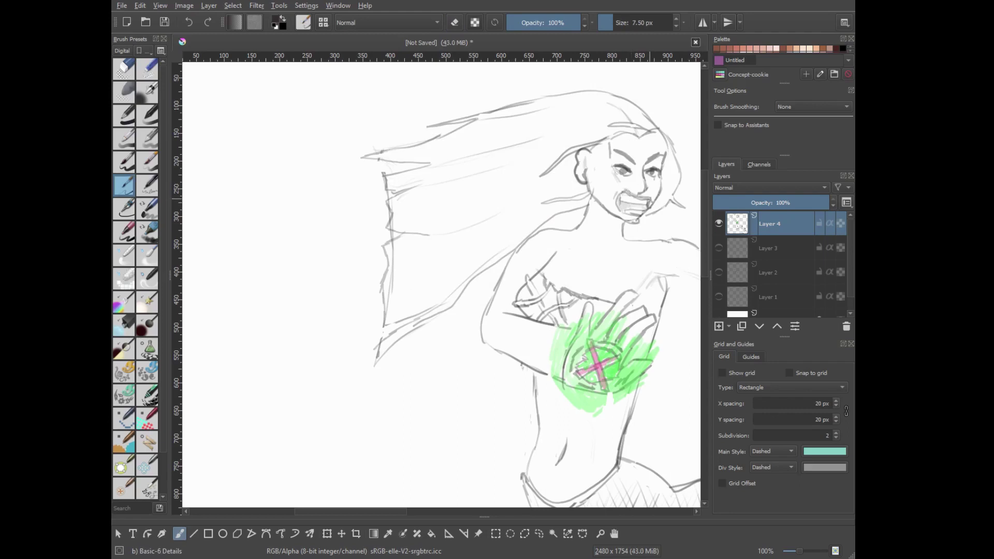
drag(580, 233, 587, 248)
right_click(587, 245)
click(570, 171)
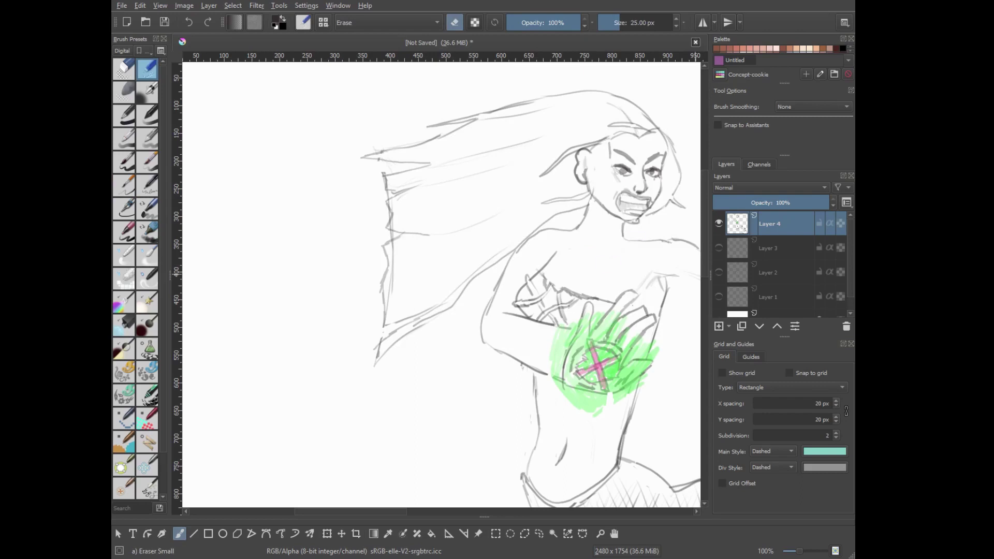
key(slash)
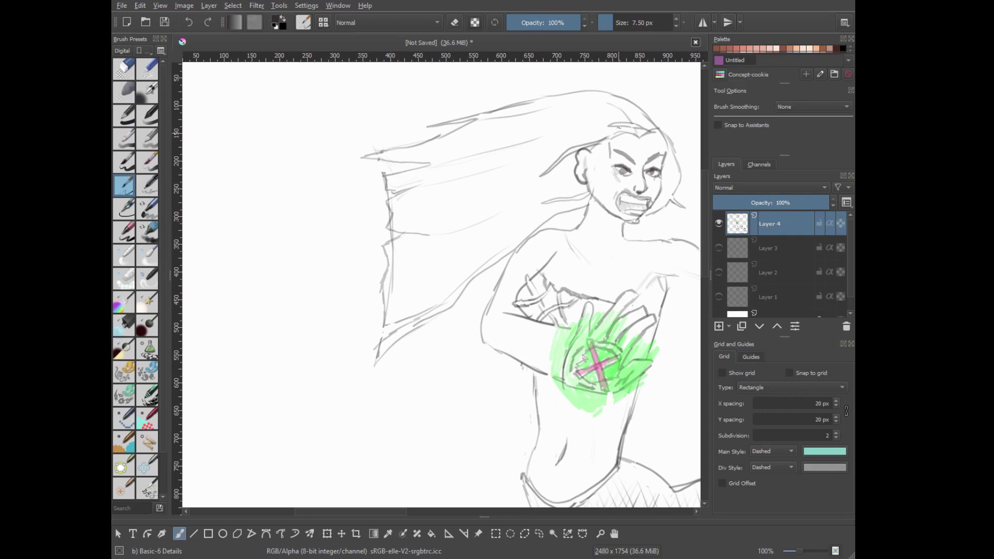
right_click(328, 245)
right_click(468, 257)
drag(632, 238, 620, 245)
scroll(555, 236, down, 2)
scroll(452, 368, up, 1)
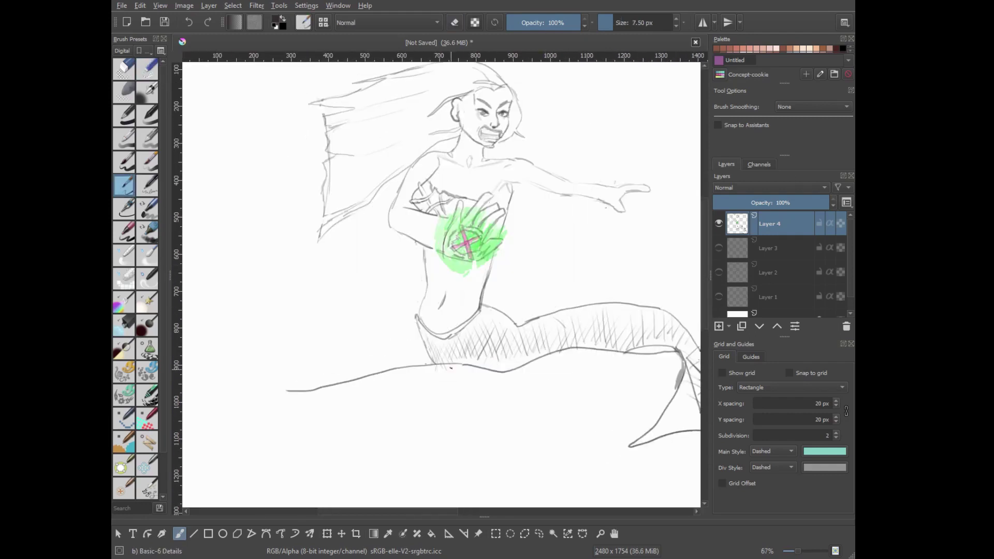
Darken the waist and tail outline, mark the wrist, and reset the colour to black.
right_click(469, 356)
click(505, 288)
mouse_move(420, 325)
mouse_down()
mouse_move(473, 368)
mouse_move(430, 344)
mouse_up()
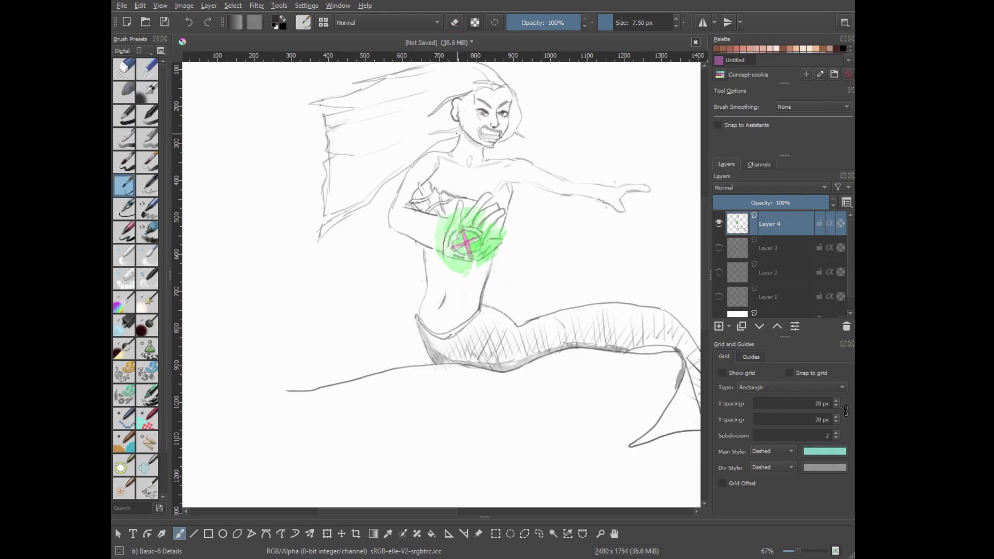
drag(601, 185, 606, 217)
key(1)
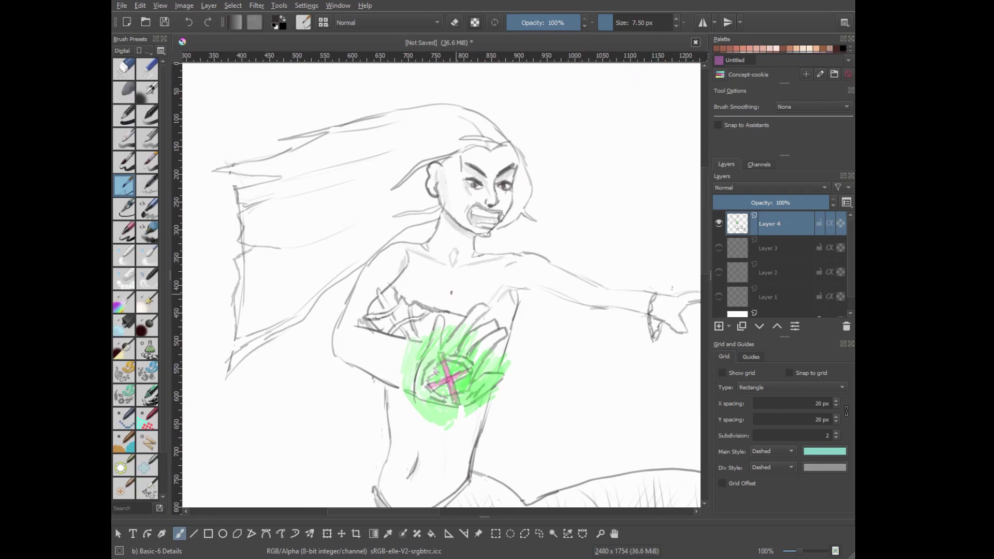
key(minus)
key(minus)
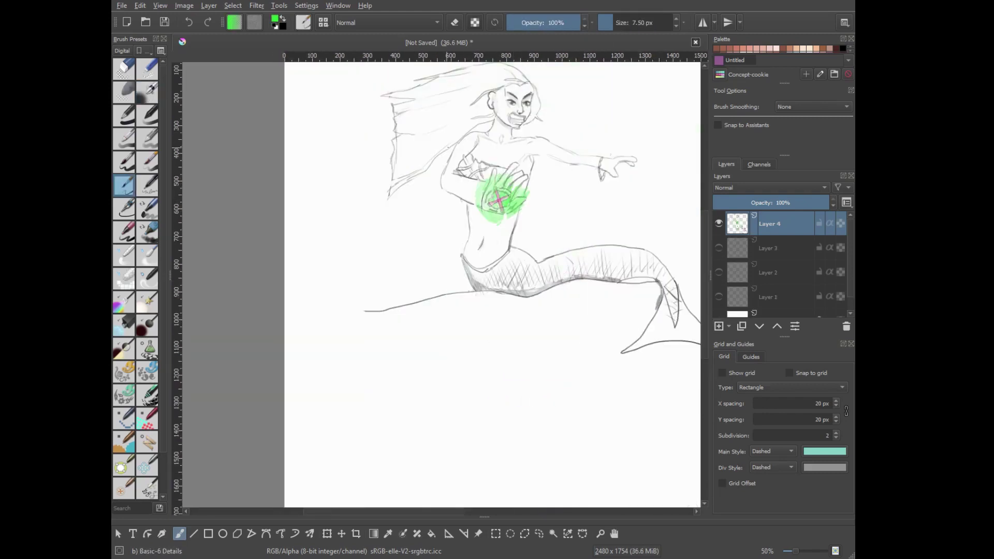
right_click(466, 285)
click(674, 332)
right_click(468, 327)
Zoom in on the tail and erase part of the old lower tail fin.
click(467, 241)
key(plus)
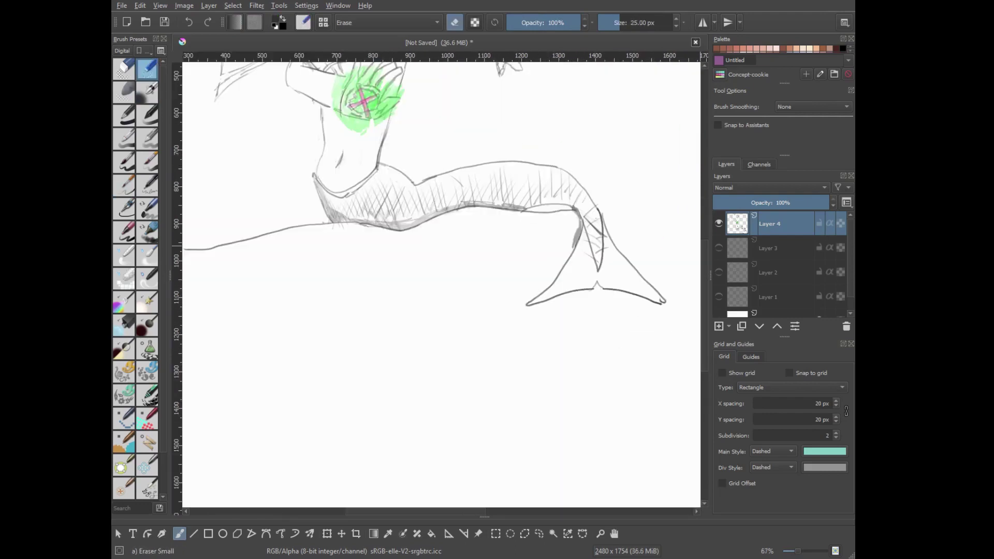
right_click(438, 325)
right_click(471, 339)
right_click(469, 326)
click(513, 386)
key(slash)
mouse_move(570, 256)
mouse_down()
mouse_move(621, 293)
mouse_move(556, 320)
mouse_up()
key(slash)
Try new curved fin strokes, then erase the lower fin curves and outer right fin line.
drag(613, 290, 635, 316)
drag(604, 243, 621, 254)
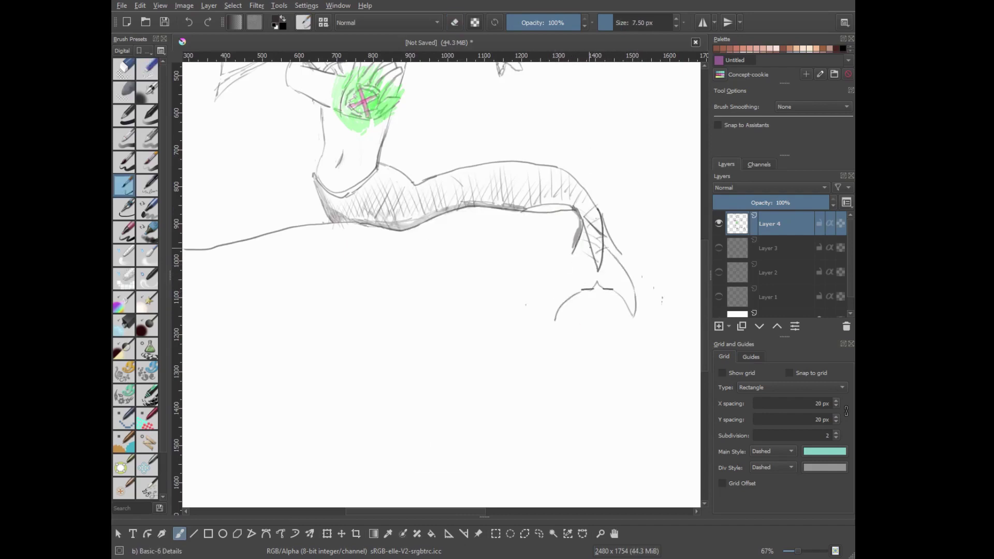
key(slash)
mouse_move(572, 222)
mouse_down()
mouse_move(585, 254)
mouse_move(472, 216)
mouse_up()
drag(447, 291, 527, 288)
drag(473, 215, 492, 254)
Draw trial fin strokes below the tail tip, undoing the unwanted ones.
right_click(469, 179)
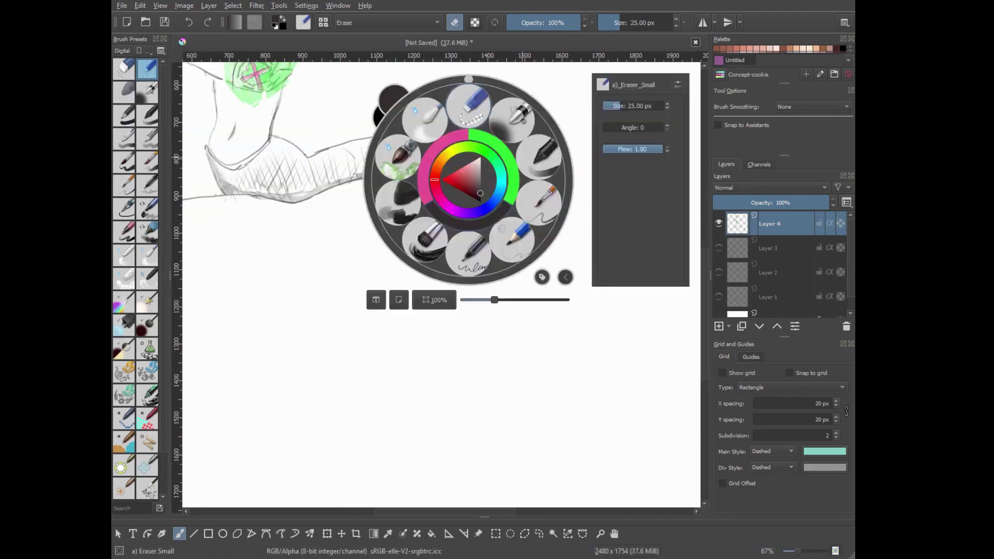
click(468, 129)
mouse_move(484, 220)
mouse_down()
mouse_move(421, 314)
mouse_move(549, 322)
mouse_up()
mouse_move(479, 287)
mouse_down()
mouse_move(499, 307)
mouse_move(424, 327)
mouse_up()
drag(446, 290, 492, 328)
key(ctrl+z)
key(ctrl+z)
key(ctrl+z)
drag(497, 210, 545, 300)
key(ctrl+z)
key(ctrl+z)
drag(477, 220, 413, 281)
drag(510, 217, 563, 277)
drag(481, 263, 409, 325)
key(ctrl+z)
drag(510, 256, 563, 282)
scroll(341, 356, down, 3)
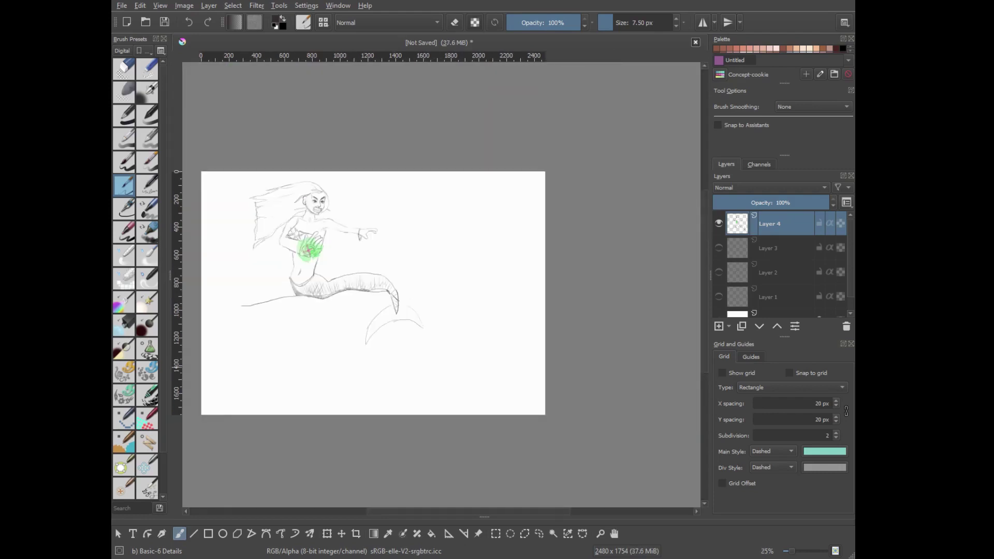
scroll(335, 374, up, 3)
key(ctrl+z)
key(ctrl+z)
Draw the fin's full curved outline with its right edge, bottom curve and inner lines.
drag(505, 189, 564, 270)
drag(490, 199, 427, 308)
drag(539, 246, 581, 294)
mouse_move(515, 271)
mouse_down()
mouse_move(430, 313)
mouse_move(581, 293)
mouse_up()
drag(454, 289, 492, 274)
mouse_move(518, 273)
mouse_down()
mouse_move(534, 288)
mouse_move(552, 281)
mouse_up()
key(e)
key(e)
drag(490, 223, 474, 278)
key(ctrl+z)
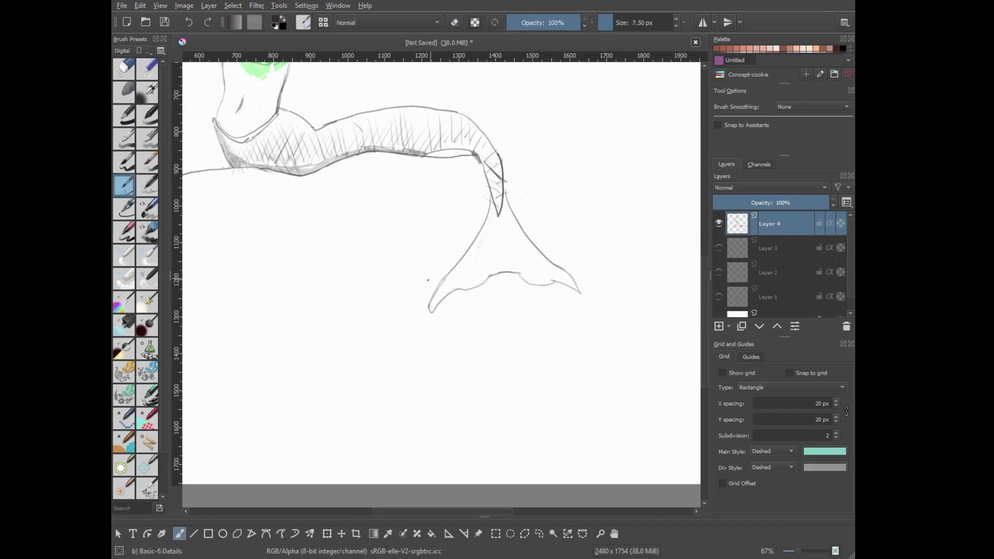
scroll(428, 280, down, 4)
scroll(346, 238, up, 2)
scroll(347, 238, up, 2)
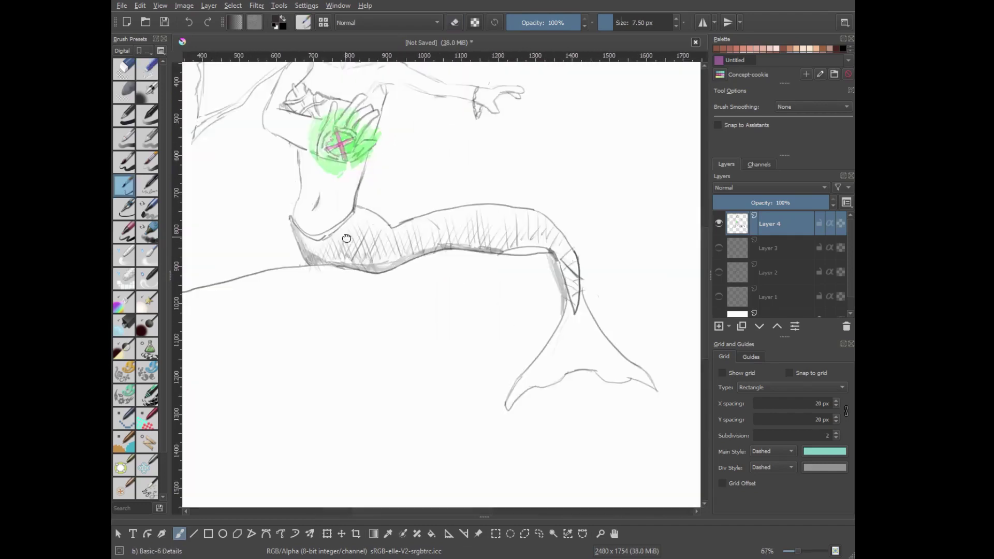
drag(347, 238, 382, 250)
Erase faint stray lines along the tail and add a small dark mark near the hands.
key(e)
drag(585, 271, 596, 318)
key(e)
right_click(459, 363)
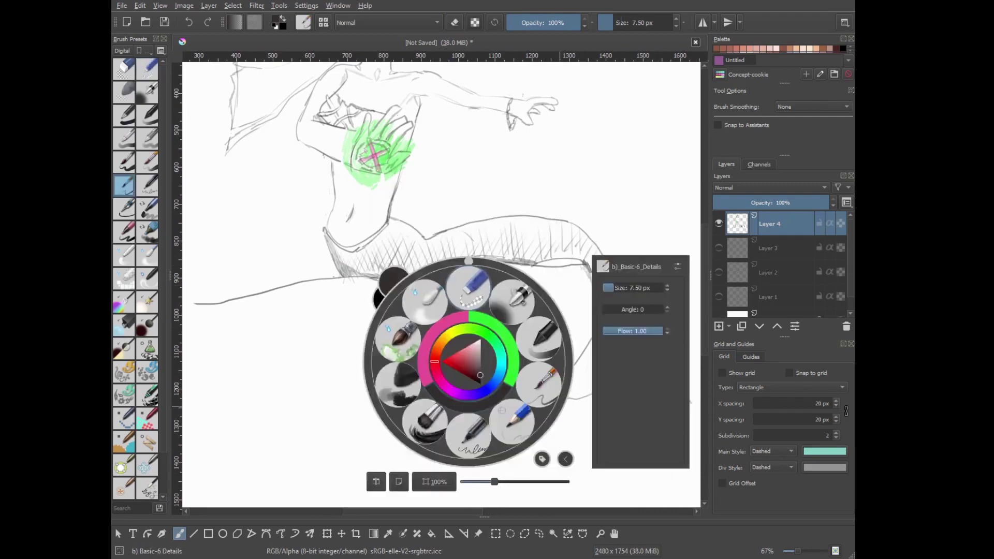
click(455, 284)
scroll(512, 201, down, 1)
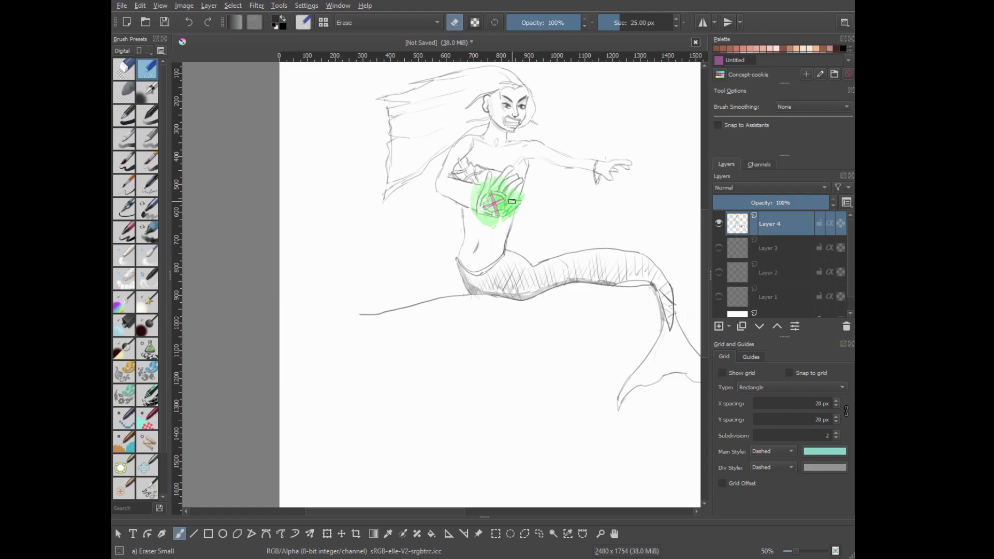
right_click(469, 254)
click(445, 306)
scroll(447, 284, up, 1)
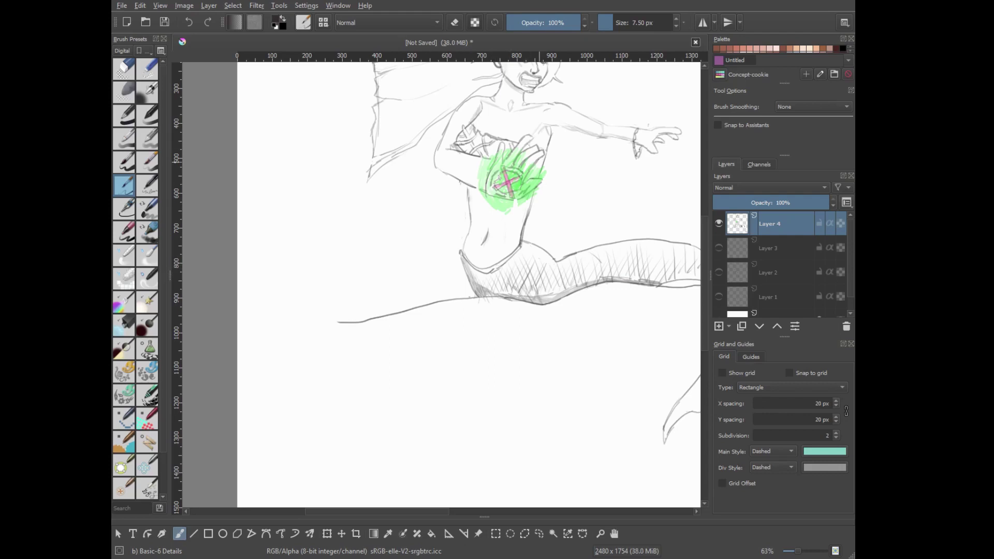
drag(489, 145, 495, 143)
Crop the canvas around the mermaid to 1732 × 1754 pixels with the Crop tool.
key(minus)
key(minus)
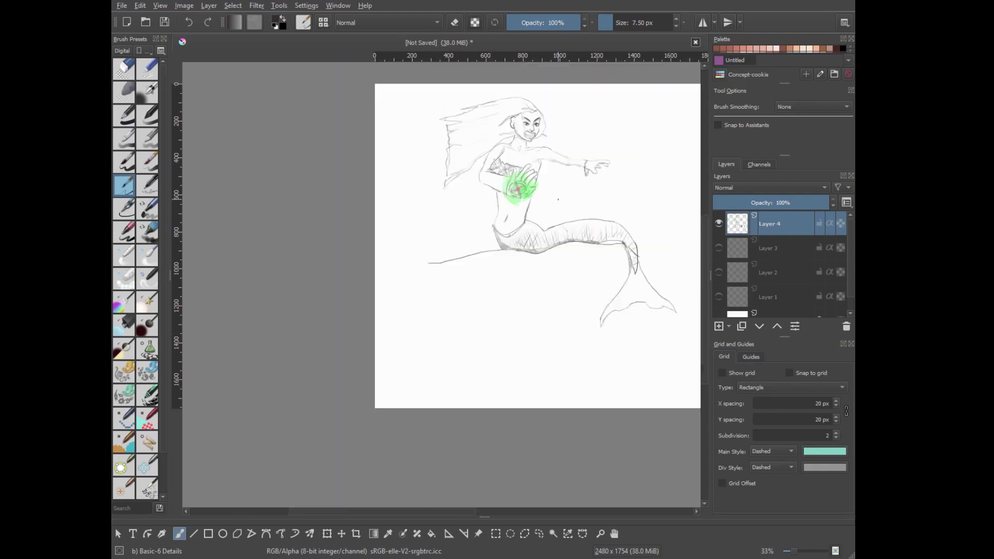
key(minus)
key(c)
key(Return)
key(plus)
key(plus)
key(plus)
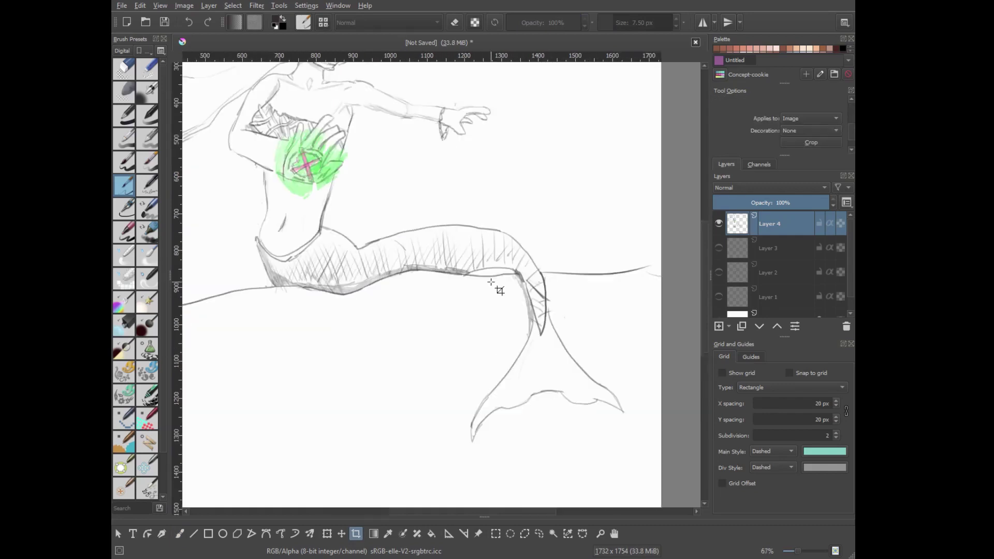
key(b)
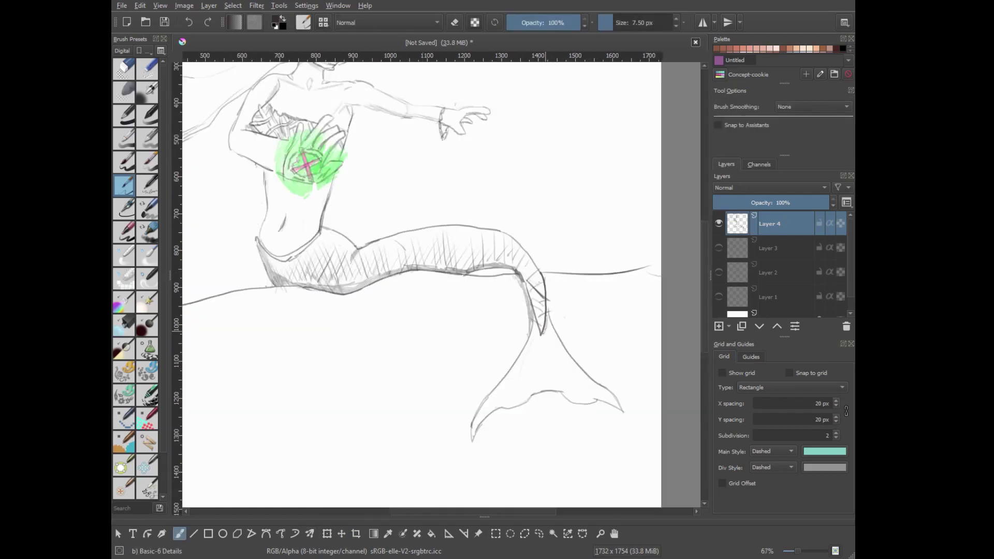
right_click(355, 211)
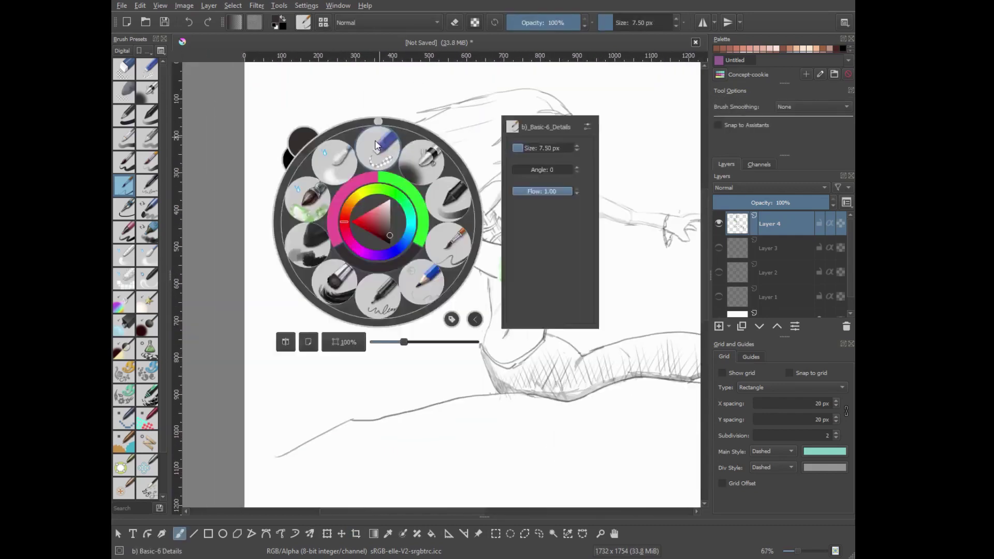
click(397, 174)
With the detail pencil, sketch dark strokes on the hair tips, top outline and flowing strands.
key(slash)
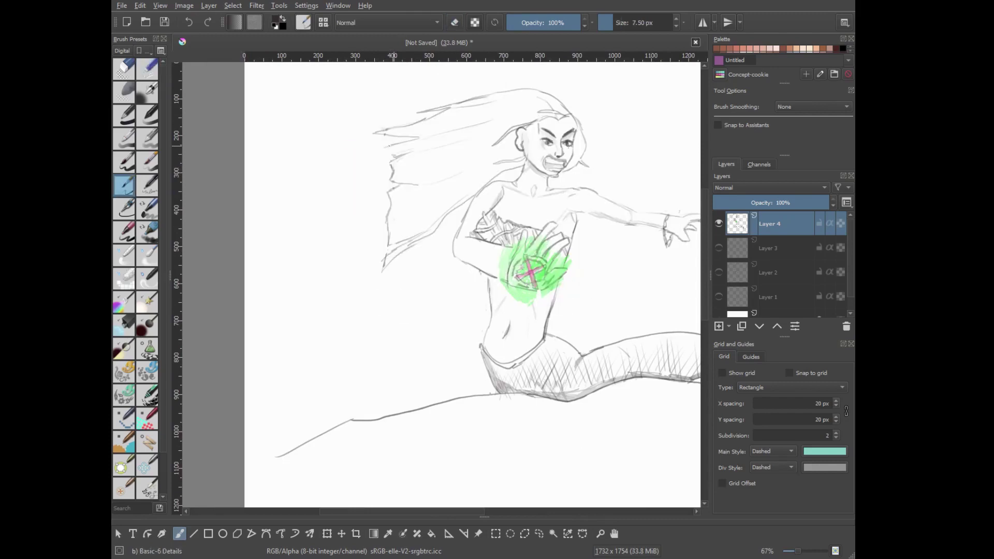
drag(402, 152, 385, 169)
drag(398, 248, 402, 346)
drag(528, 92, 487, 95)
mouse_move(393, 205)
mouse_down()
mouse_move(334, 216)
mouse_move(386, 209)
mouse_up()
drag(332, 256, 323, 262)
drag(415, 261, 402, 350)
mouse_move(370, 207)
mouse_down()
mouse_move(326, 220)
mouse_move(352, 212)
mouse_up()
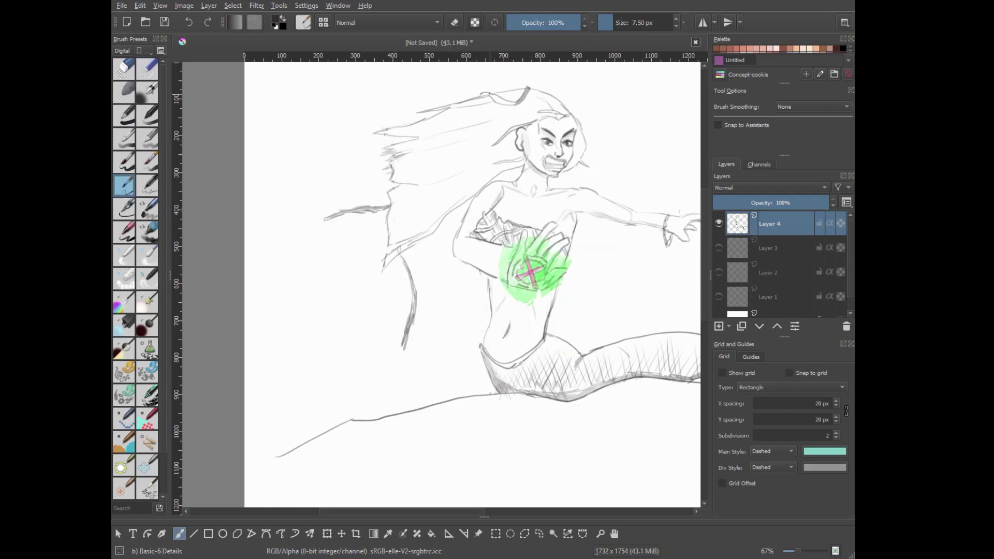
Darken and thicken the left hair strokes and add short hair lines near the head.
drag(415, 262, 405, 303)
right_click(421, 263)
mouse_move(367, 208)
mouse_down()
mouse_move(324, 219)
mouse_move(389, 205)
mouse_up()
drag(434, 131, 416, 137)
drag(515, 129, 492, 147)
Draw a bold outline across the shoulders and down the arm, plus zigzag hair accents.
drag(564, 113, 536, 111)
drag(526, 157, 488, 163)
drag(477, 239, 465, 315)
drag(477, 270, 464, 317)
drag(477, 264, 467, 311)
drag(473, 273, 465, 312)
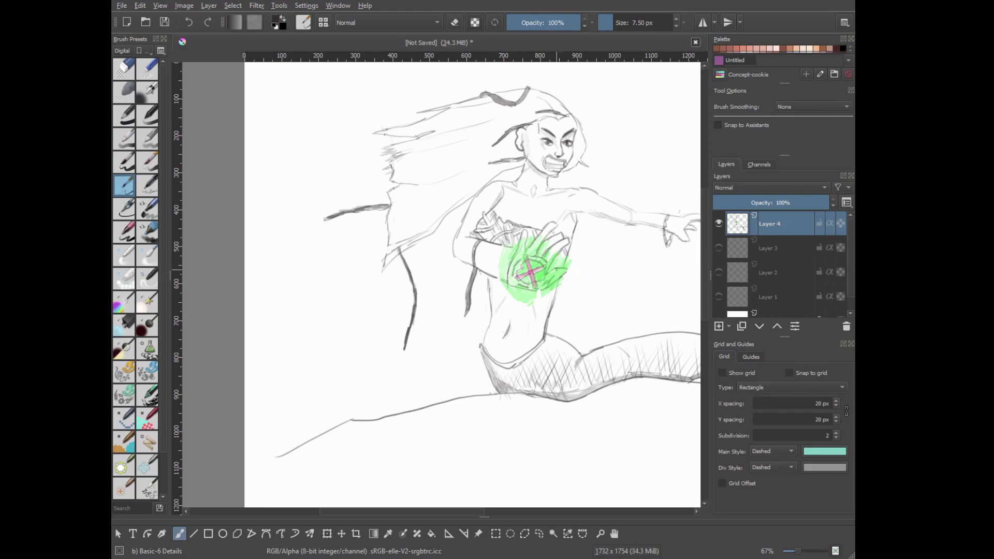
drag(519, 159, 411, 189)
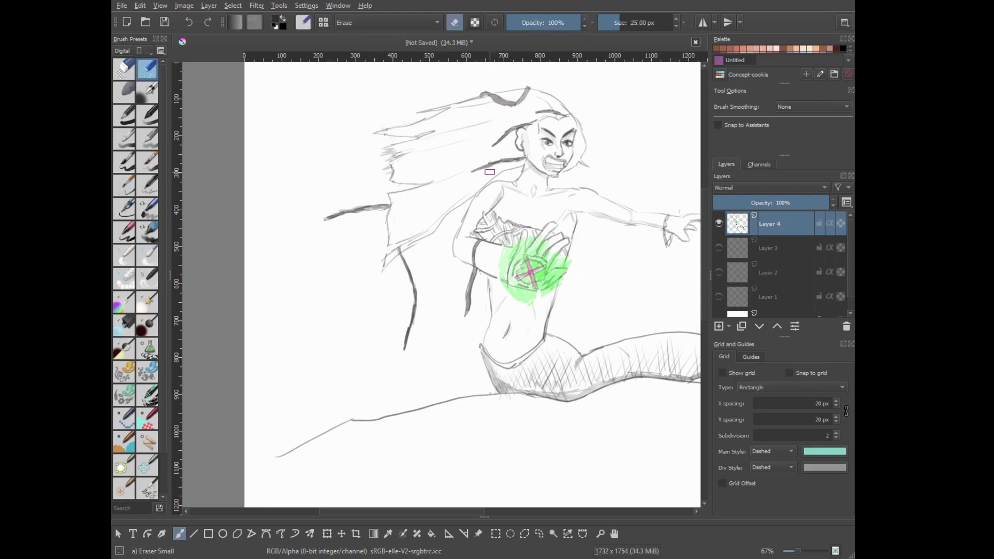
right_click(363, 174)
drag(402, 150, 402, 156)
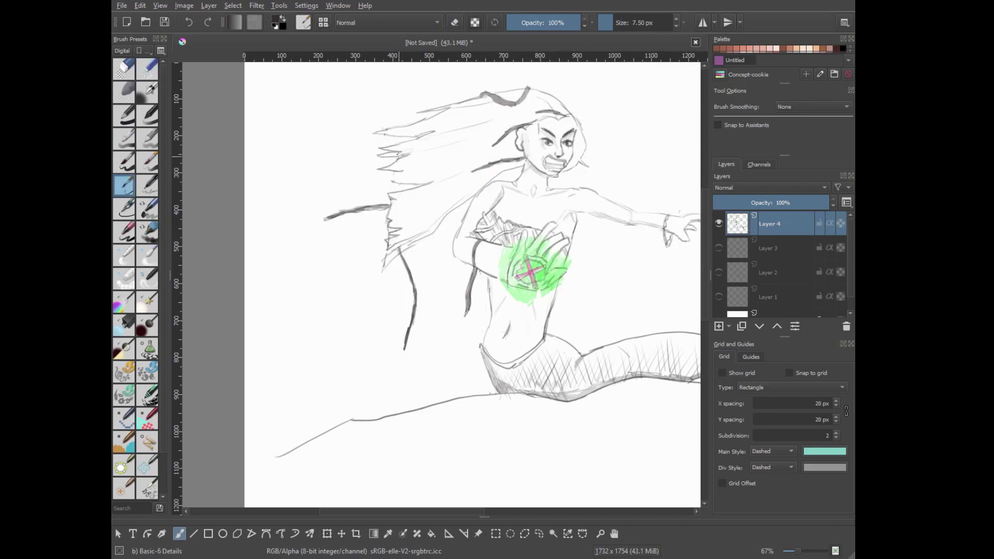
scroll(402, 164, down, 1)
Add dark accent strokes across the top of the shell.
scroll(579, 225, down, 1)
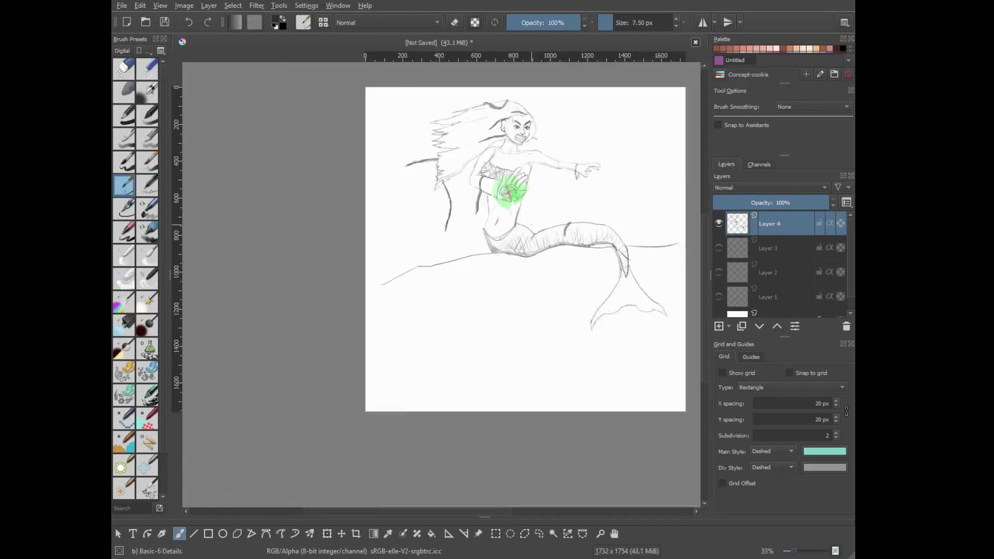
scroll(580, 225, up, 2)
mouse_move(471, 192)
mouse_down()
mouse_move(484, 221)
mouse_move(495, 203)
mouse_move(519, 210)
mouse_move(471, 194)
mouse_move(486, 222)
mouse_up()
scroll(500, 273, down, 1)
drag(578, 471, 486, 290)
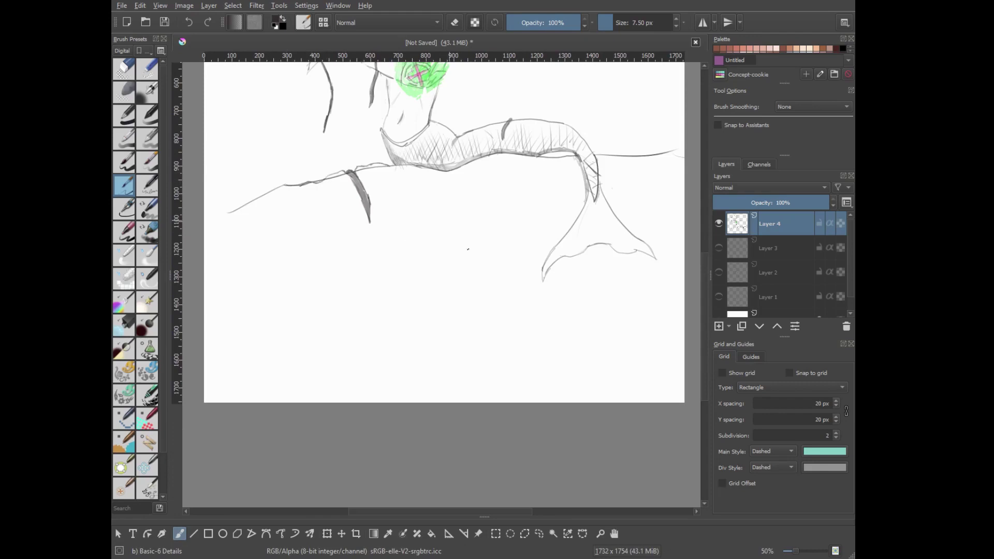
Redraw the rock's edge as a wavy line and erase part of the old rock line.
key(e)
key(e)
drag(616, 157, 679, 146)
key(e)
mouse_move(621, 157)
mouse_down()
mouse_move(657, 156)
mouse_move(609, 155)
mouse_up()
key(e)
scroll(373, 257, up, 2)
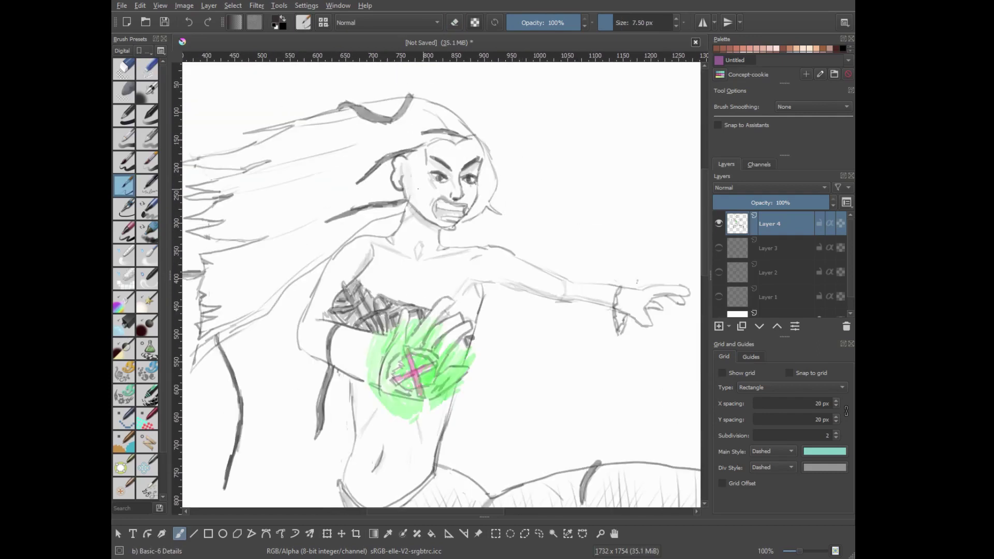
scroll(531, 155, down, 1)
Add a curved accent stroke below the tail and a dark stroke along the forearm.
drag(608, 227, 618, 293)
scroll(349, 192, down, 1)
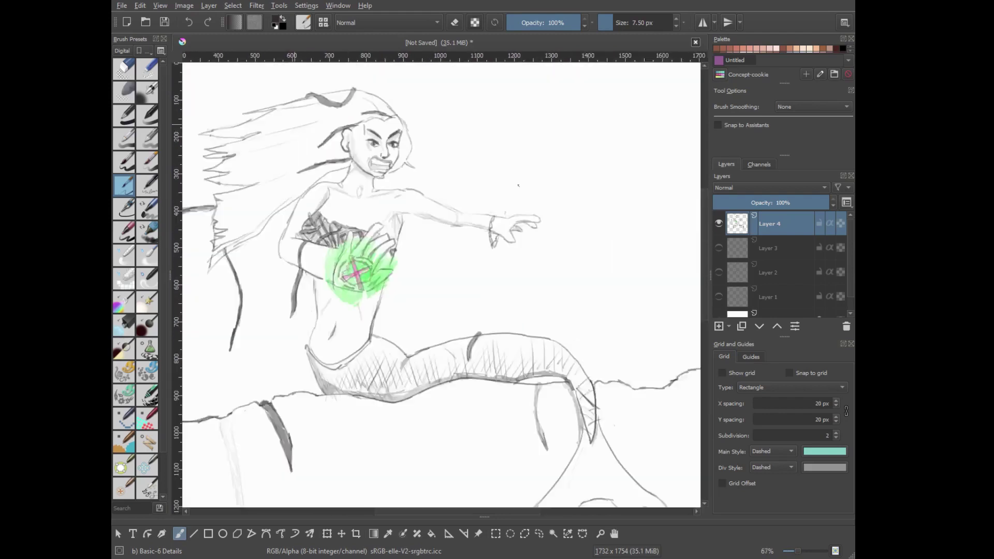
scroll(577, 107, up, 1)
drag(576, 107, 574, 107)
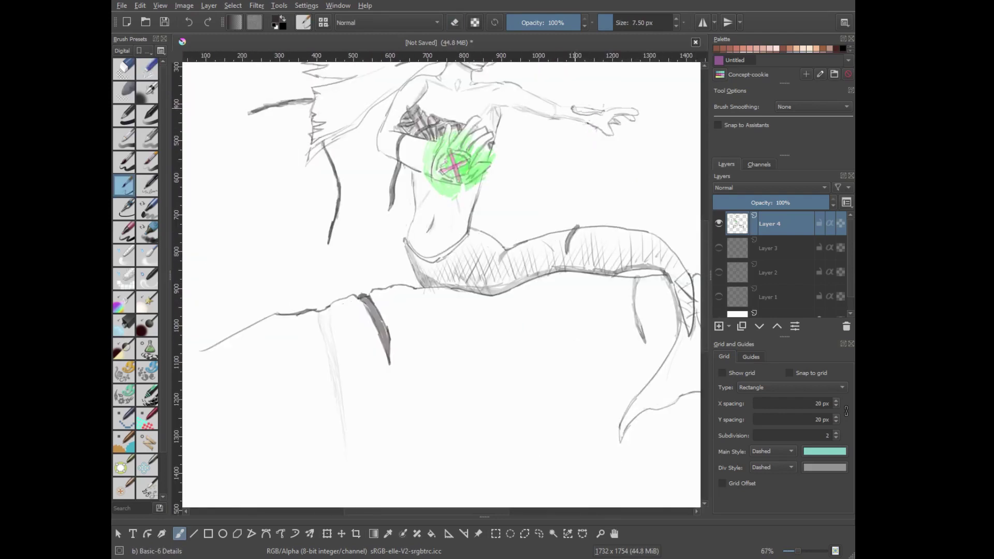
Switch between the eraser and the Basic-6 Details pencil while reviewing the rock and forearm.
key(e)
scroll(466, 176, down, 2)
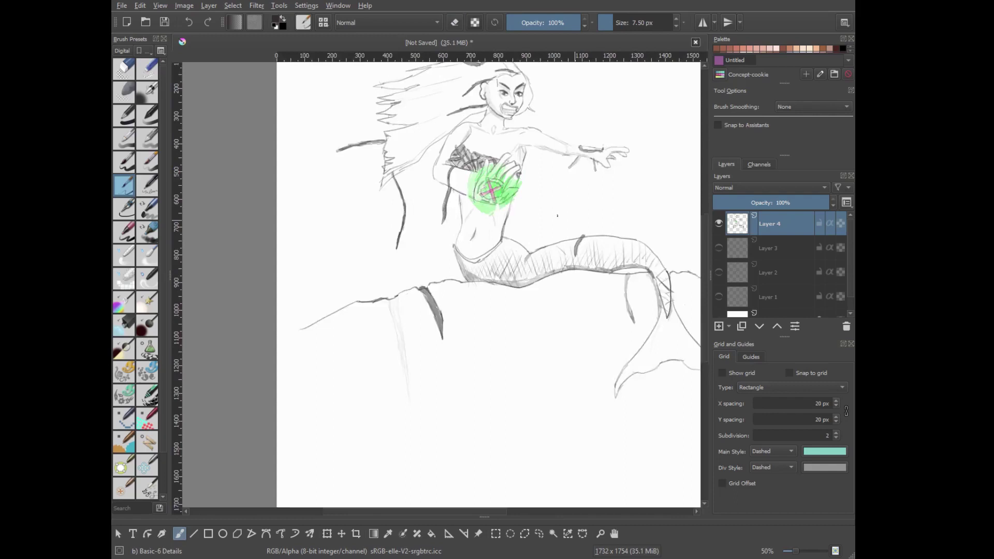
scroll(466, 176, up, 2)
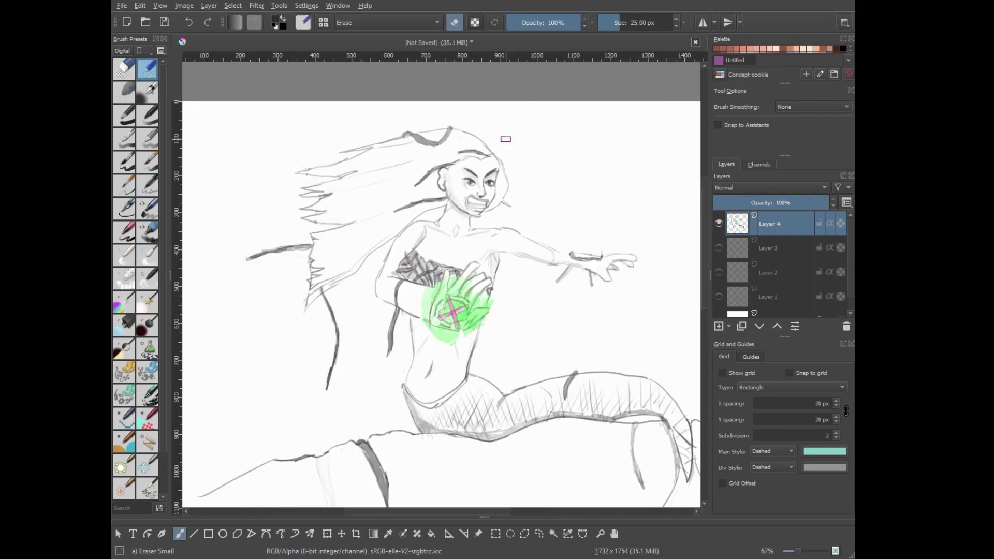
right_click(505, 138)
click(506, 171)
scroll(512, 289, down, 2)
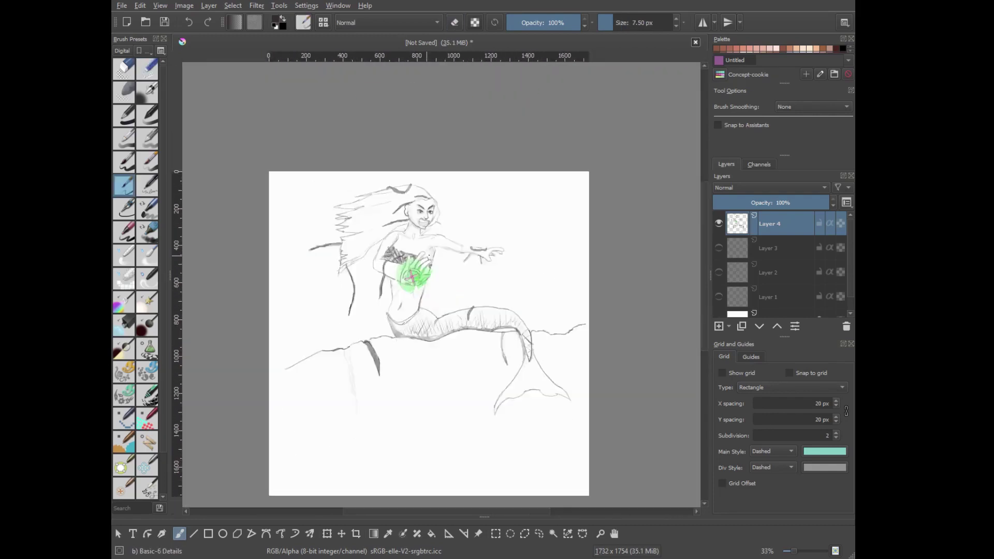
scroll(530, 377, up, 2)
scroll(394, 212, down, 3)
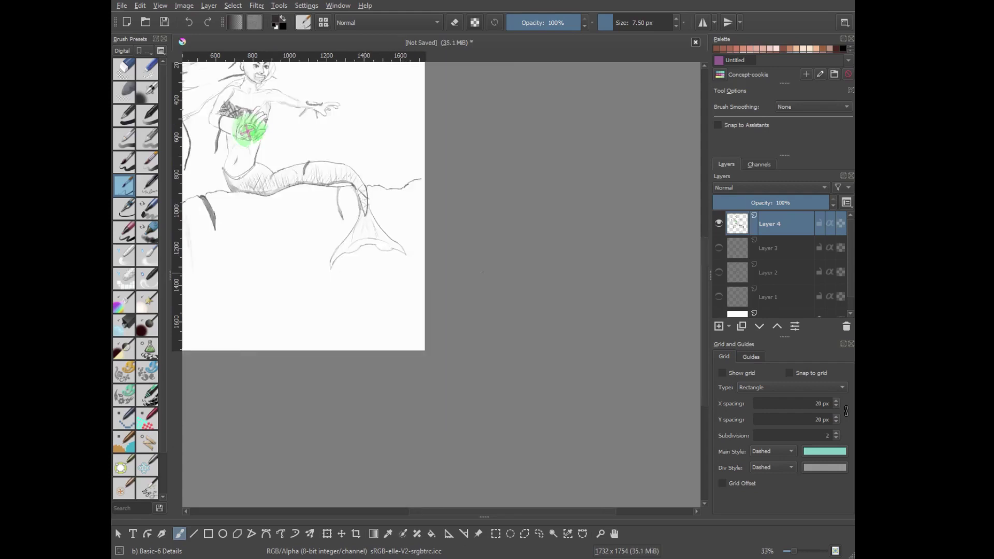
scroll(465, 173, up, 2)
key(e)
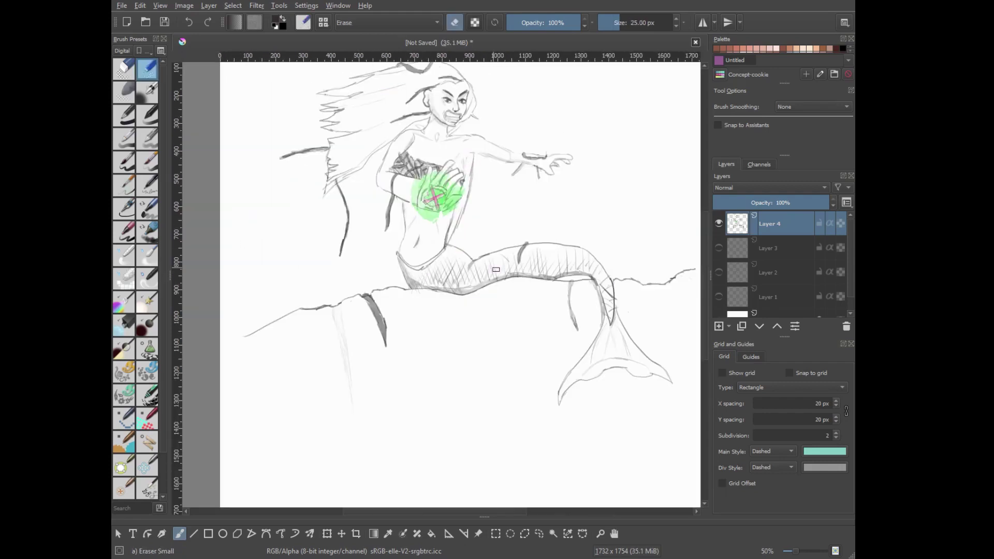
right_click(468, 202)
click(468, 234)
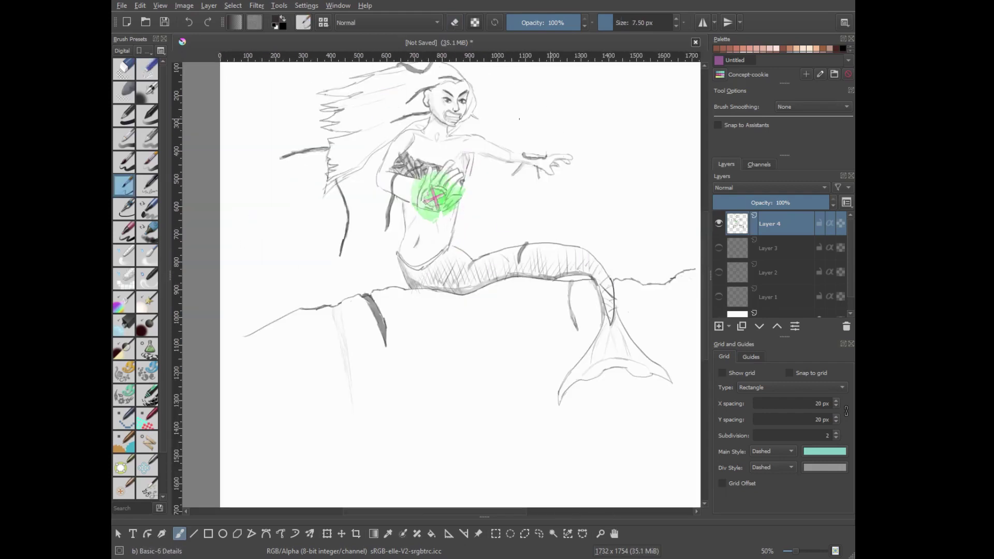